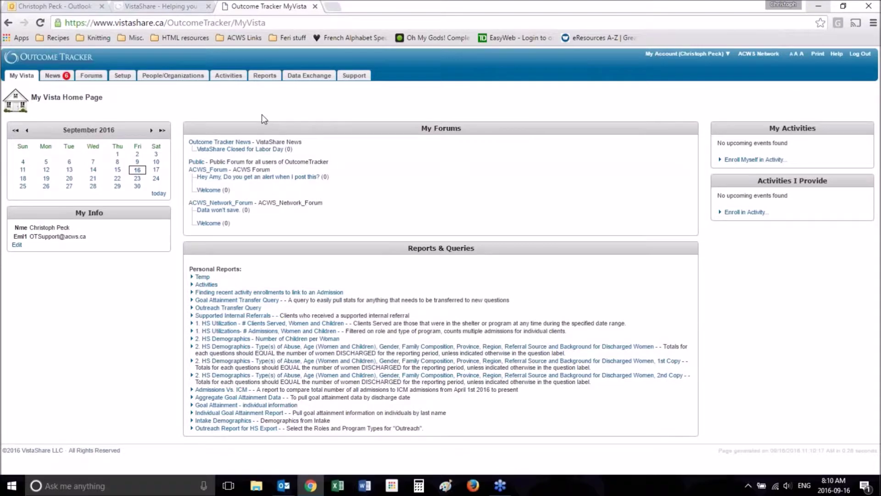
Go to the Setup page listing configuration areas such as Define Tabs and Import/Export
{"action": "left_click", "coordinate": [123, 76]}
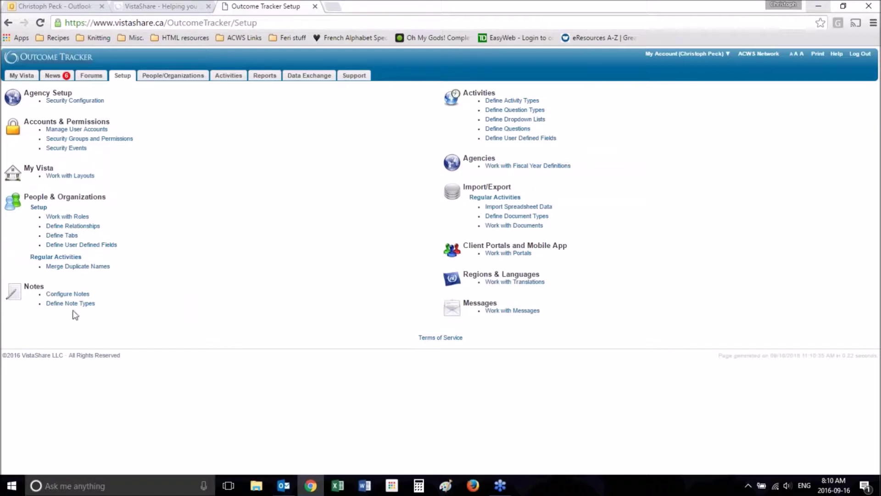
{"action": "left_click", "coordinate": [66, 236]}
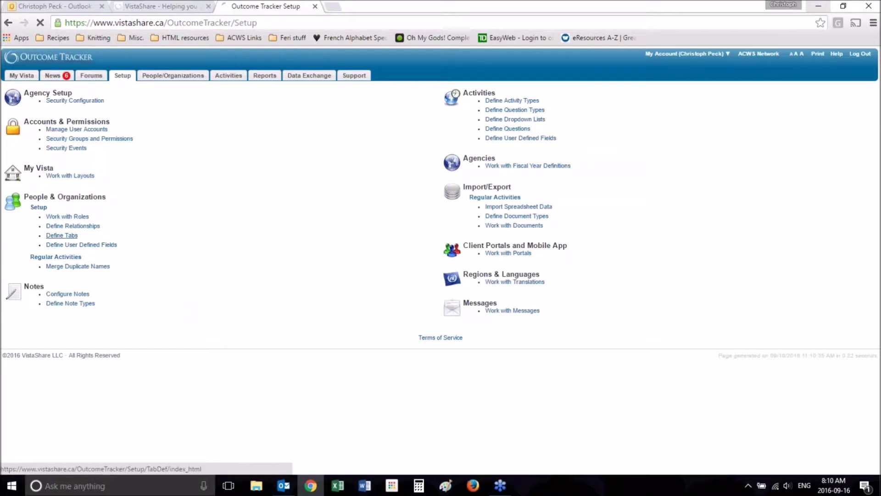
{"action": "left_click", "coordinate": [14, 79]}
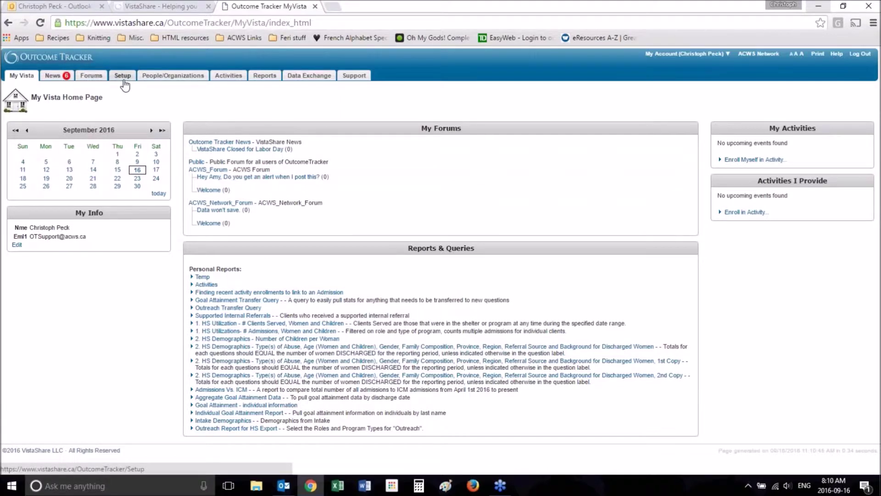
{"action": "left_click", "coordinate": [123, 81]}
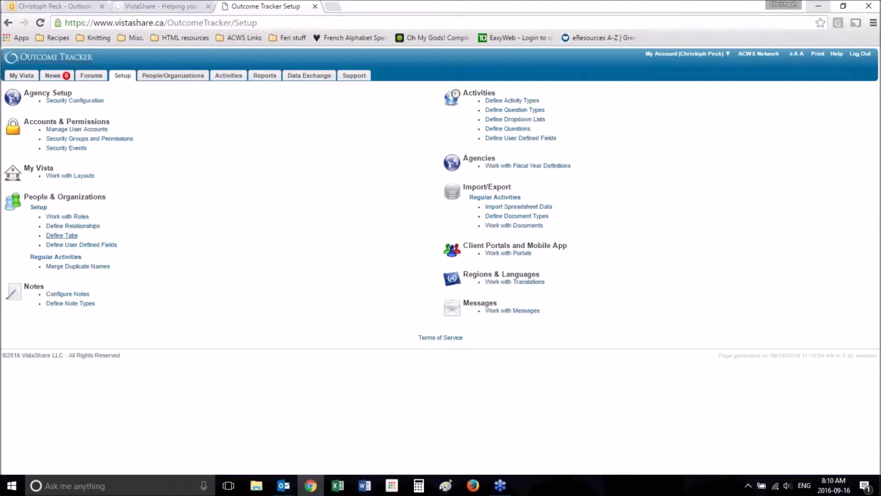
Go to Define Tabs and start a new tab from the bottom of the list
{"action": "left_click", "coordinate": [62, 235]}
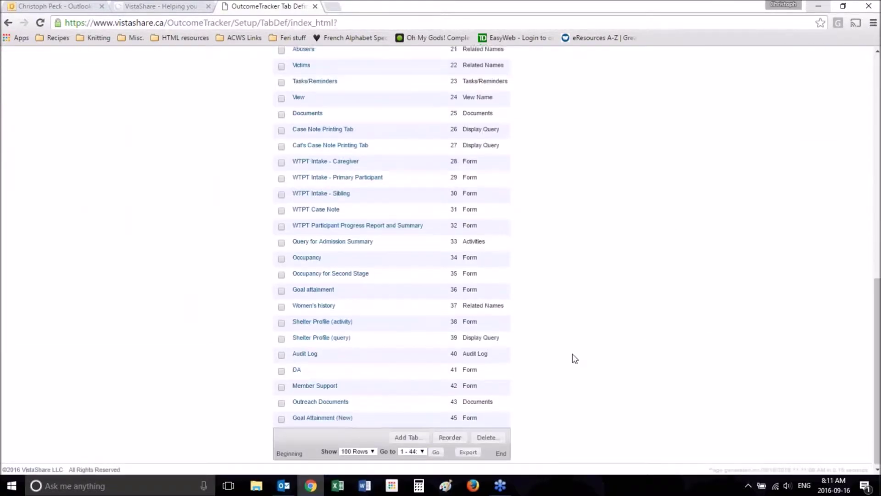
{"action": "scroll", "coordinate": [574, 358], "scroll_direction": "up", "scroll_amount": 12}
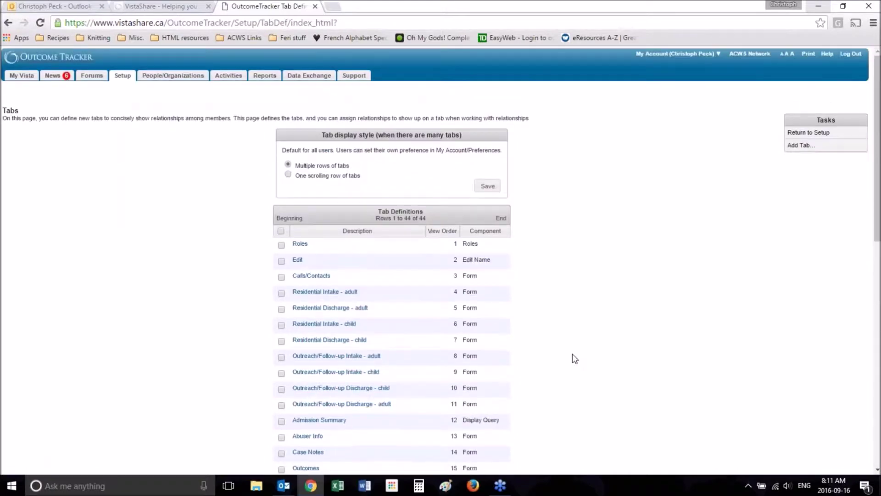
{"action": "scroll", "coordinate": [573, 354], "scroll_direction": "down", "scroll_amount": 10}
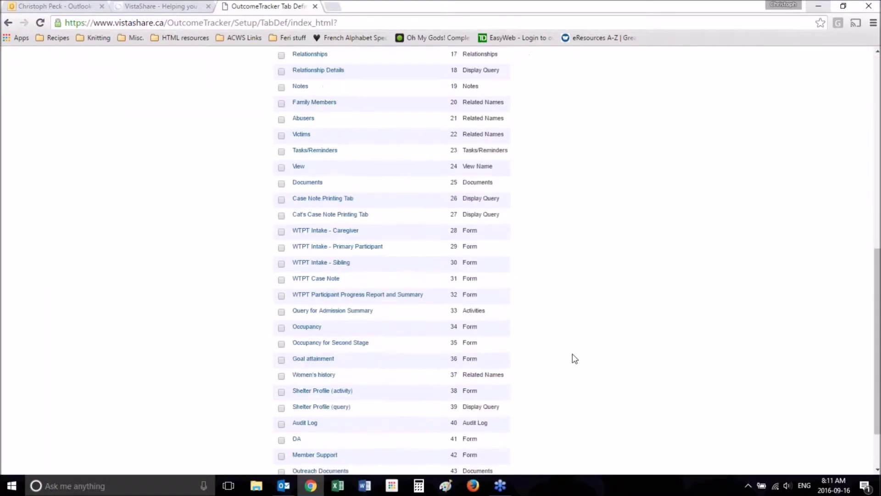
{"action": "scroll", "coordinate": [574, 358], "scroll_direction": "down", "scroll_amount": 2}
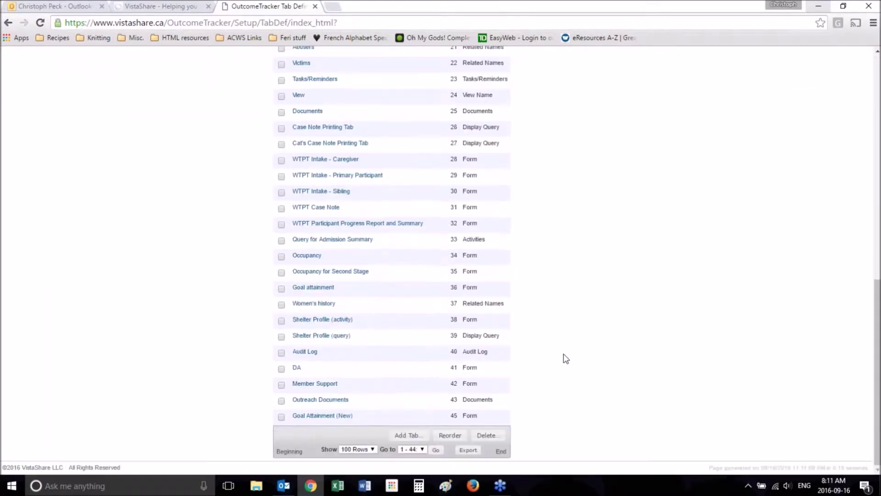
{"action": "left_click", "coordinate": [416, 436]}
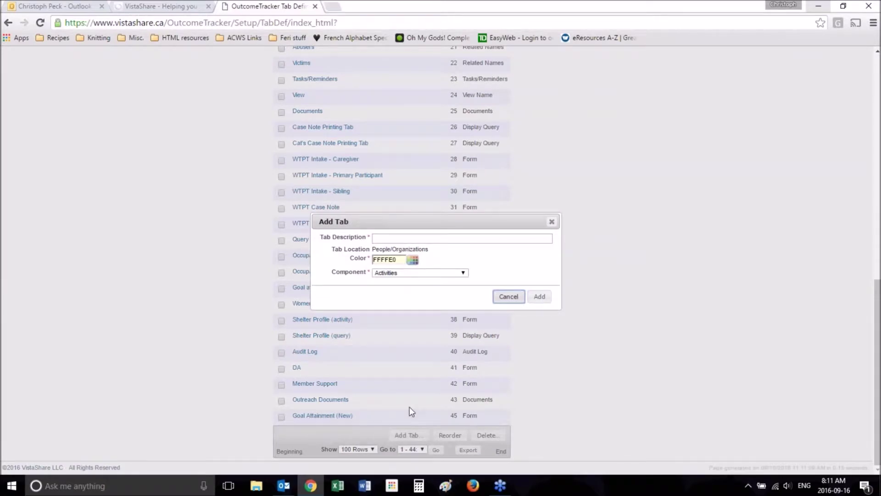
Name the new tab 'Test for Video', keeping the colour FFFFE0
{"action": "left_click", "coordinate": [401, 238]}
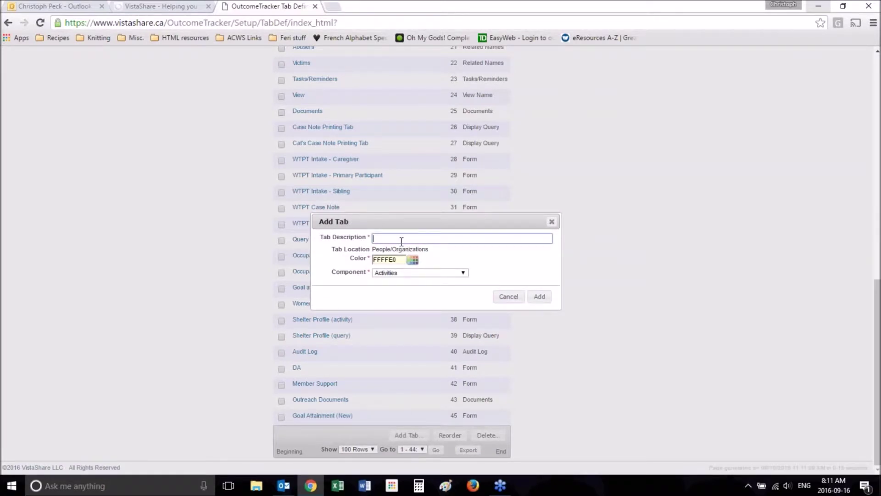
{"action": "type", "text": "Test"}
{"action": "key", "text": "Down"}
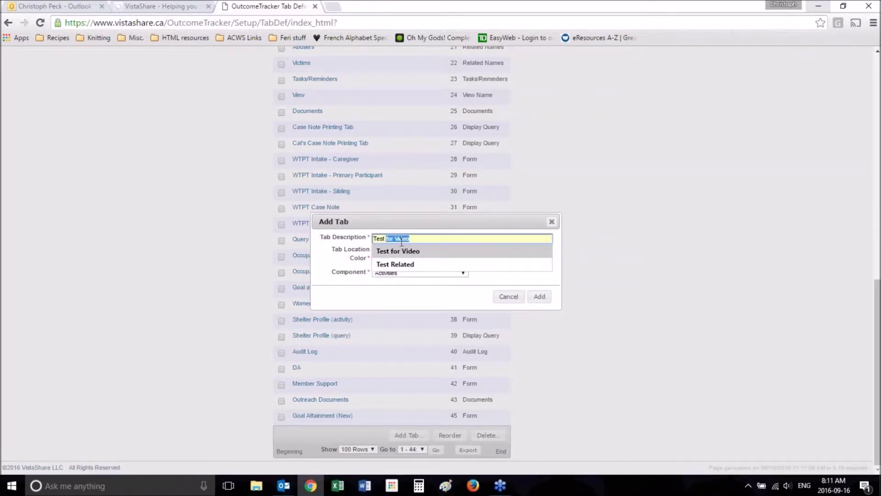
{"action": "key", "text": "Tab"}
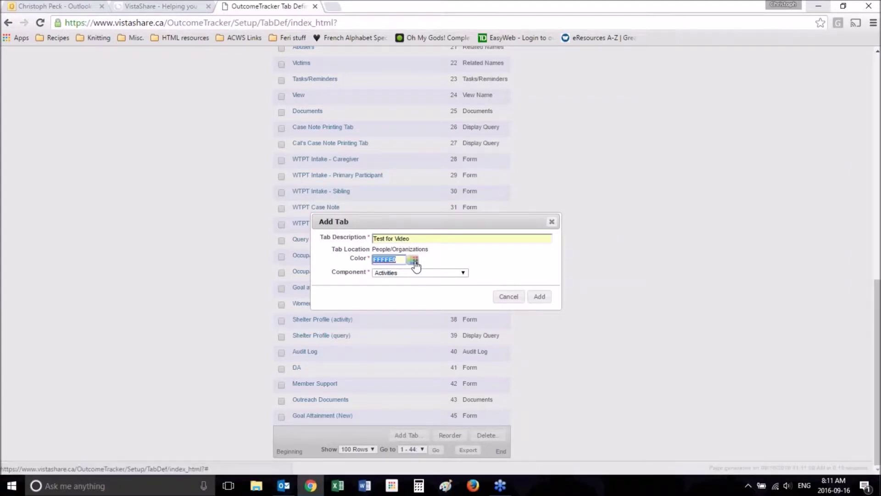
{"action": "left_click", "coordinate": [414, 260]}
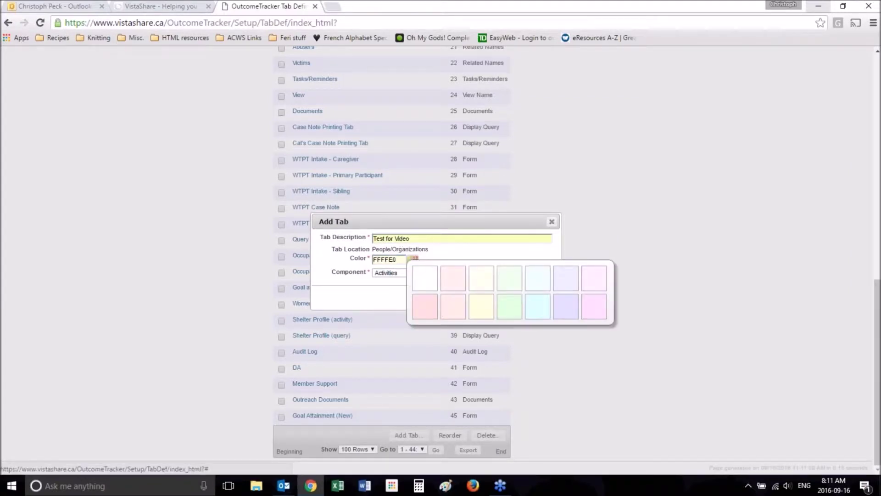
{"action": "left_click", "coordinate": [453, 257]}
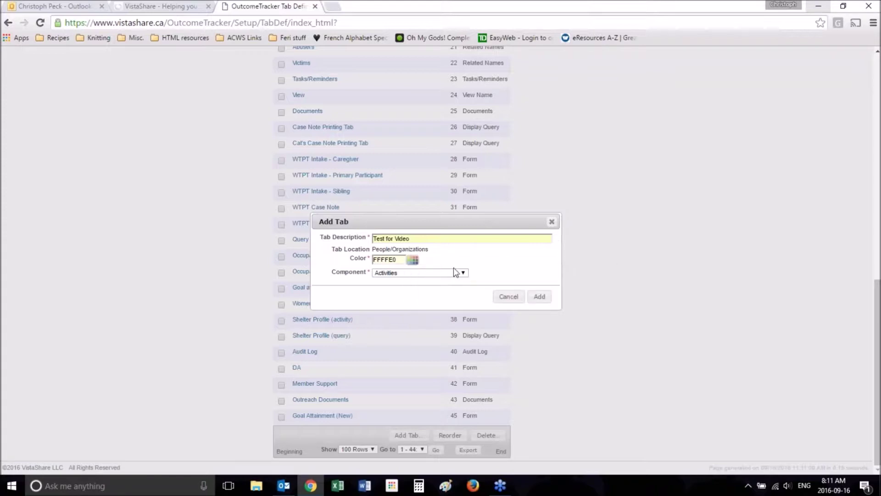
{"action": "left_click", "coordinate": [414, 262]}
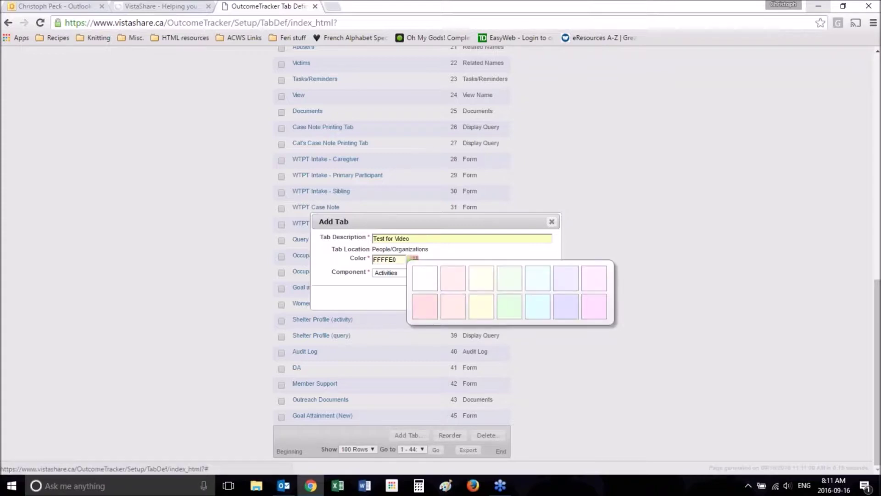
{"action": "left_click", "coordinate": [416, 260]}
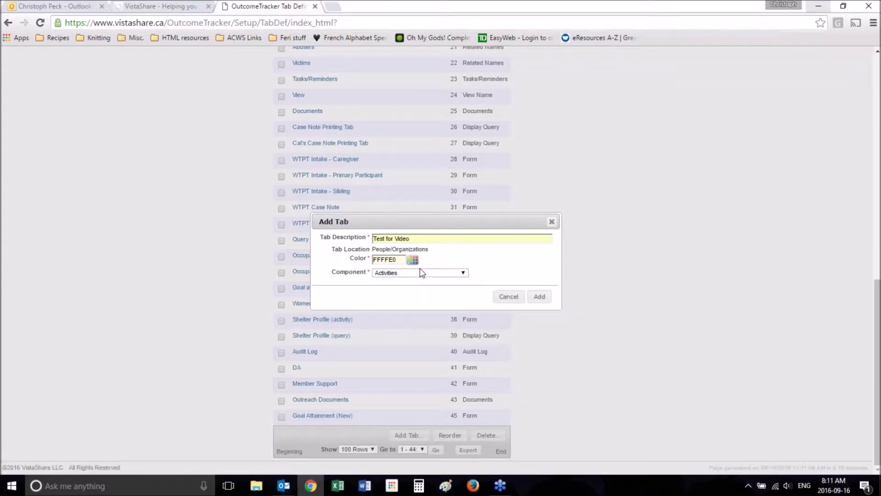
Give the tab the Form component and add it
{"action": "left_click", "coordinate": [422, 274]}
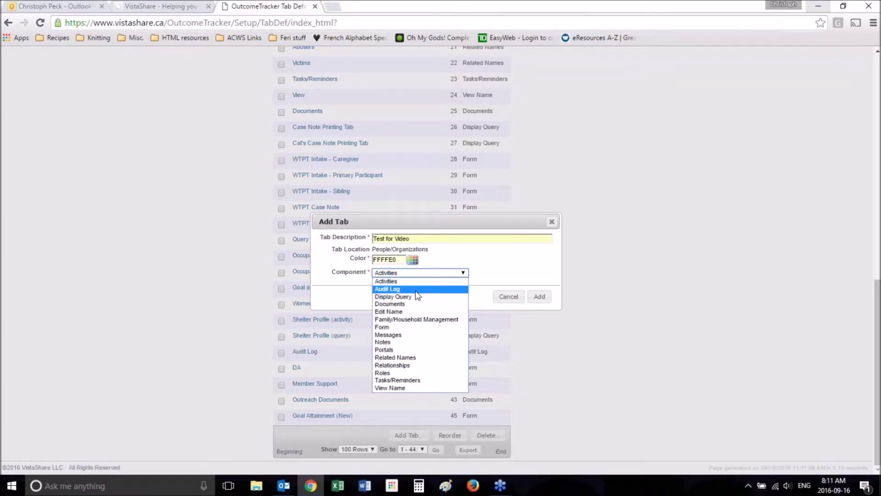
{"action": "left_click", "coordinate": [415, 327]}
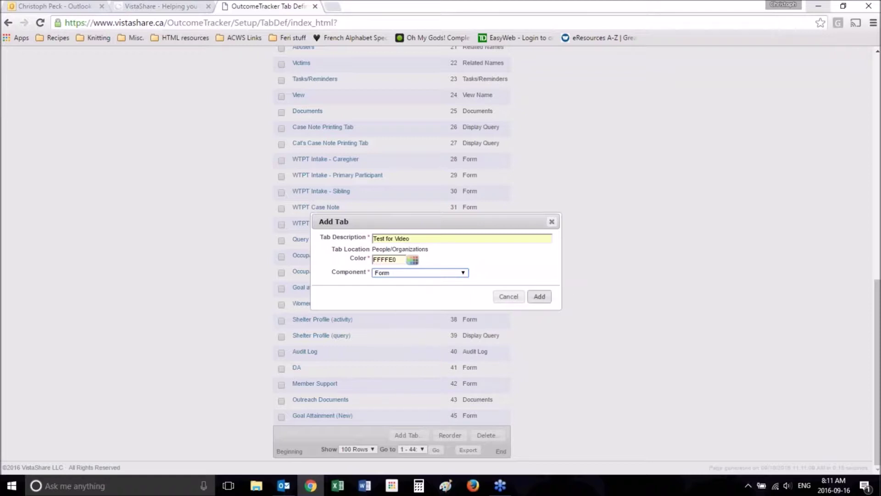
{"action": "left_click", "coordinate": [539, 296]}
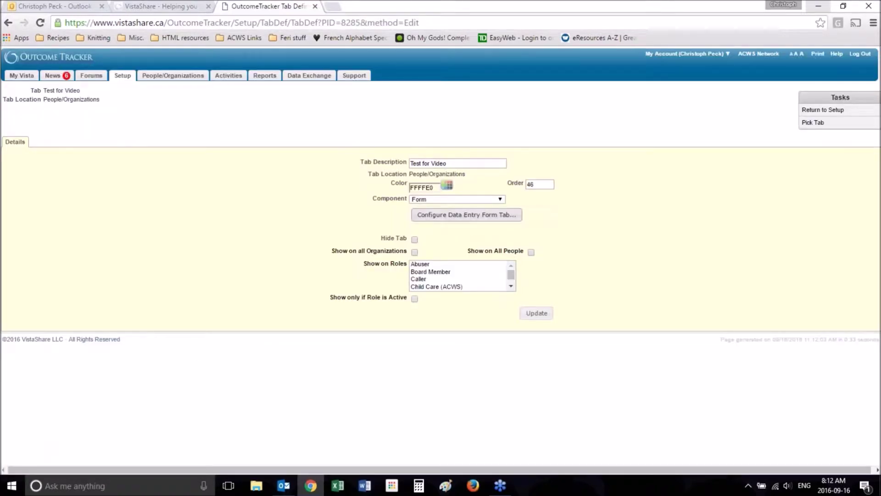
Choose the 'Test for for videos - Exit' form in the tab's data entry settings
{"action": "left_click", "coordinate": [488, 219]}
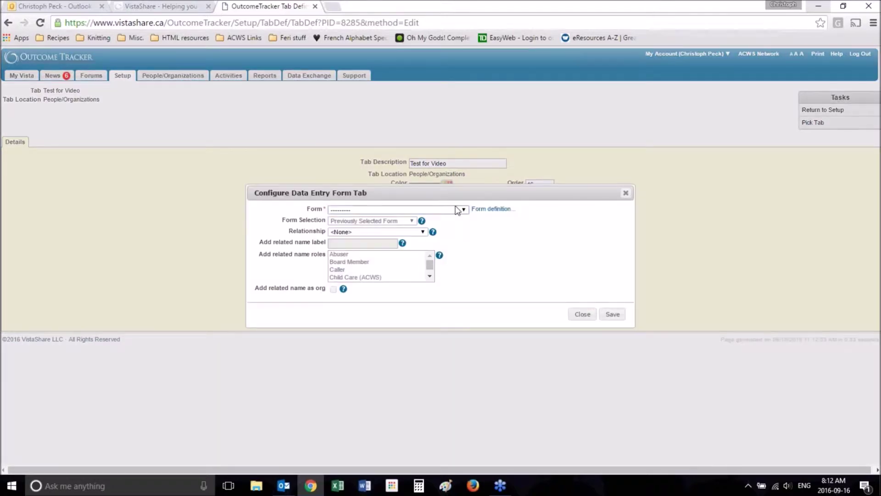
{"action": "left_click", "coordinate": [456, 211]}
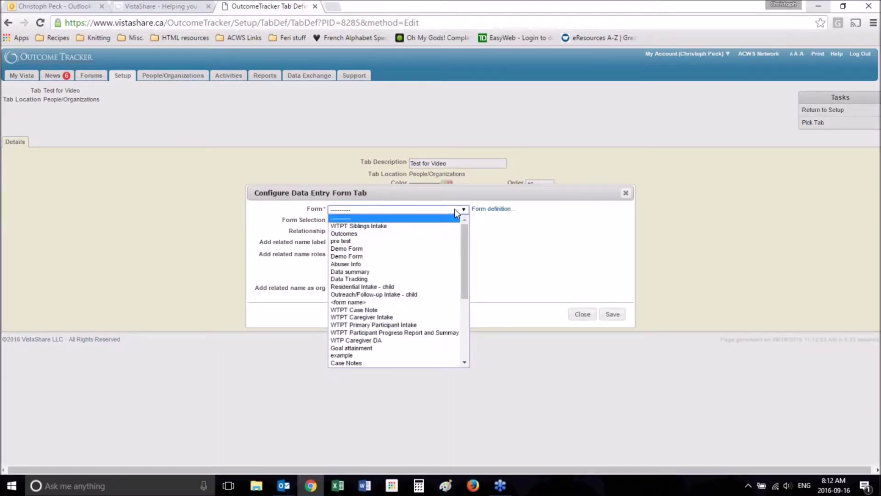
{"action": "scroll", "coordinate": [402, 276], "scroll_direction": "down", "scroll_amount": 3}
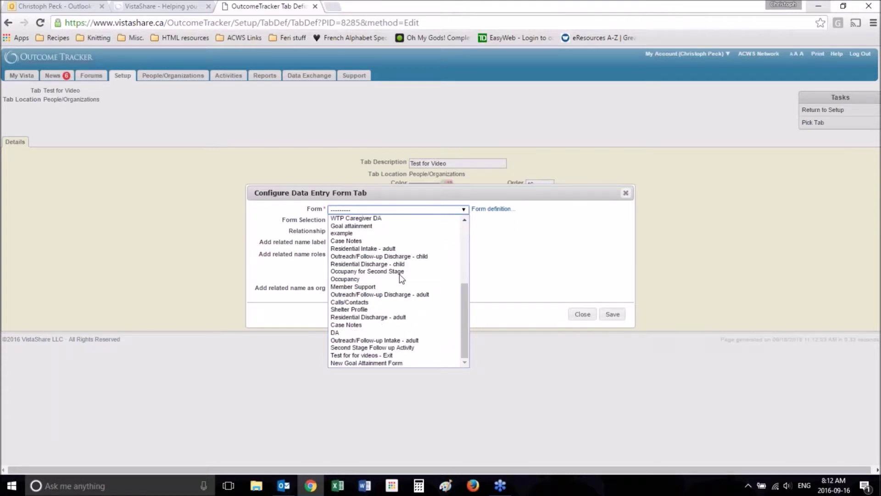
{"action": "left_click", "coordinate": [373, 357]}
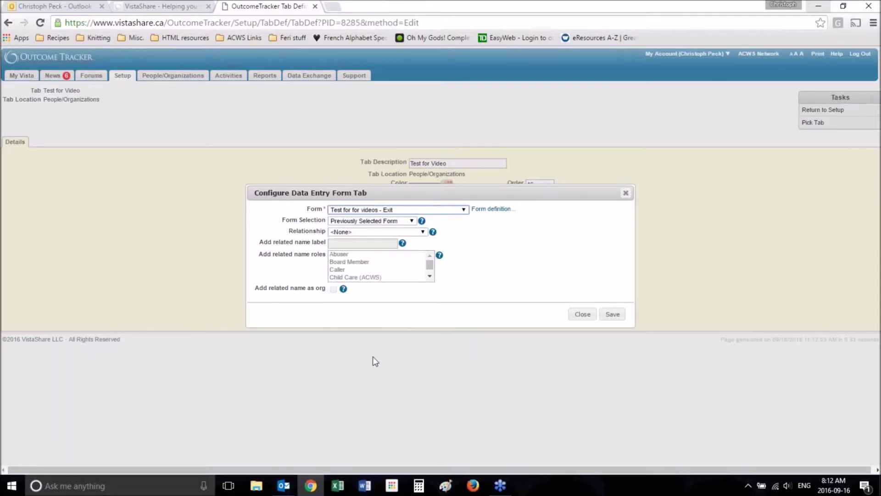
Keep Form Selection at Previously Selected Form and Relationship at <None>
{"action": "left_click", "coordinate": [408, 221]}
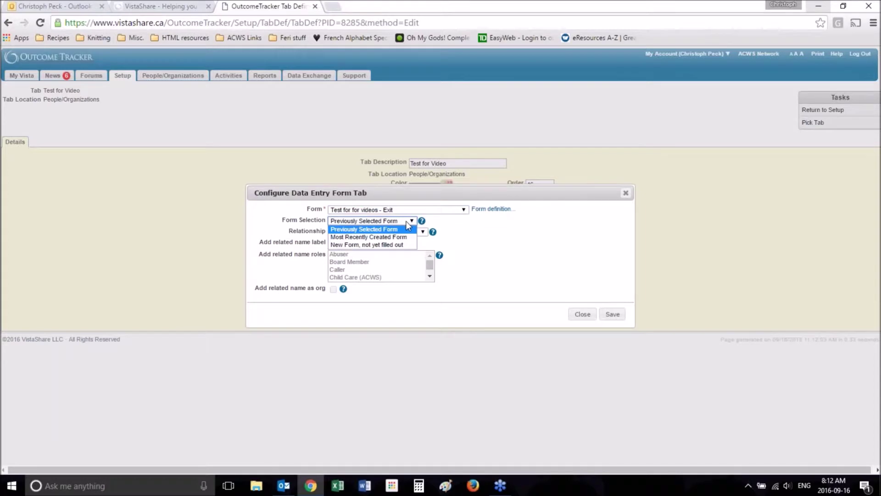
{"action": "left_click", "coordinate": [407, 224]}
{"action": "left_click", "coordinate": [408, 225]}
{"action": "left_click", "coordinate": [397, 227]}
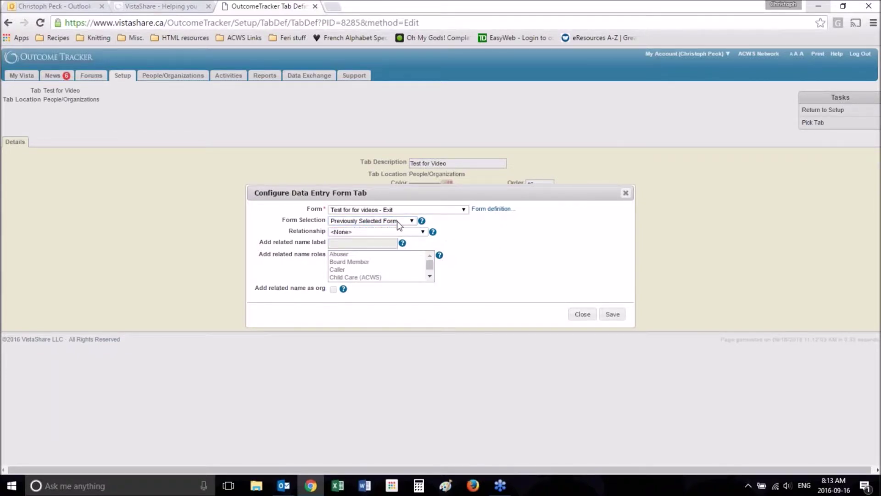
{"action": "left_click", "coordinate": [401, 221]}
{"action": "left_click", "coordinate": [401, 221]}
{"action": "left_click", "coordinate": [423, 232]}
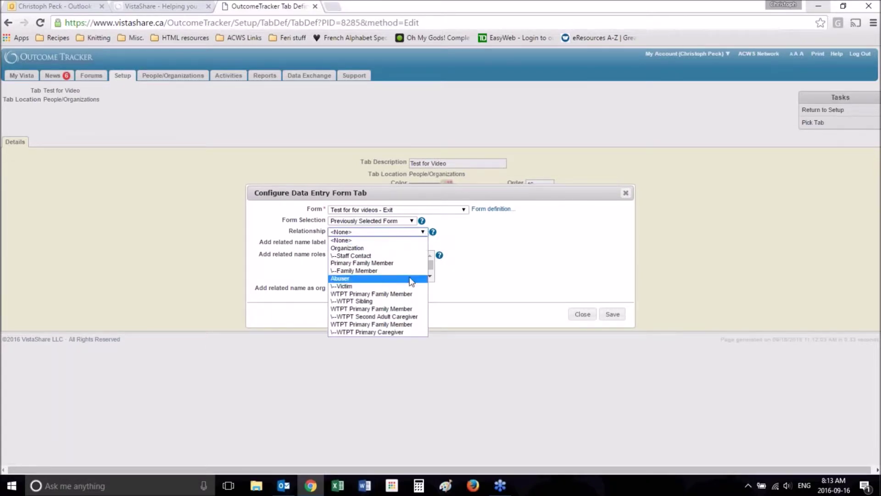
{"action": "left_click", "coordinate": [519, 221]}
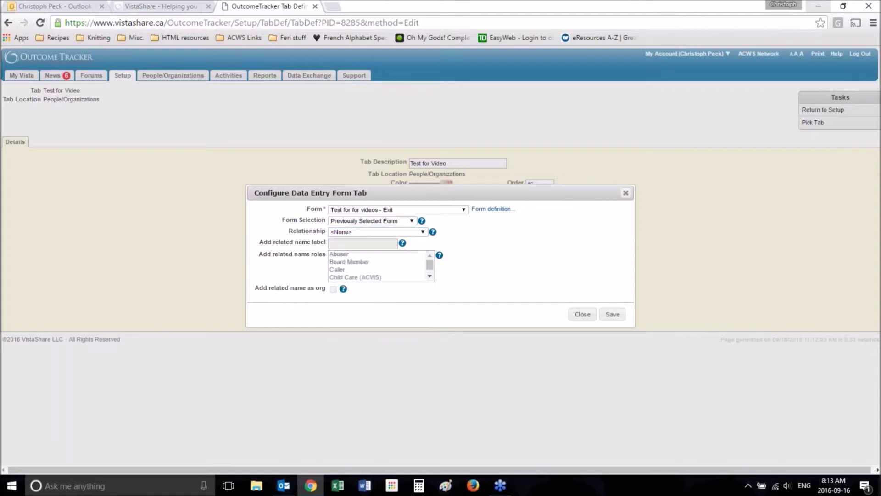
Show the tab for the Residential (ACWS) - Adult role, then open a client from People/Organizations
{"action": "left_click", "coordinate": [618, 315]}
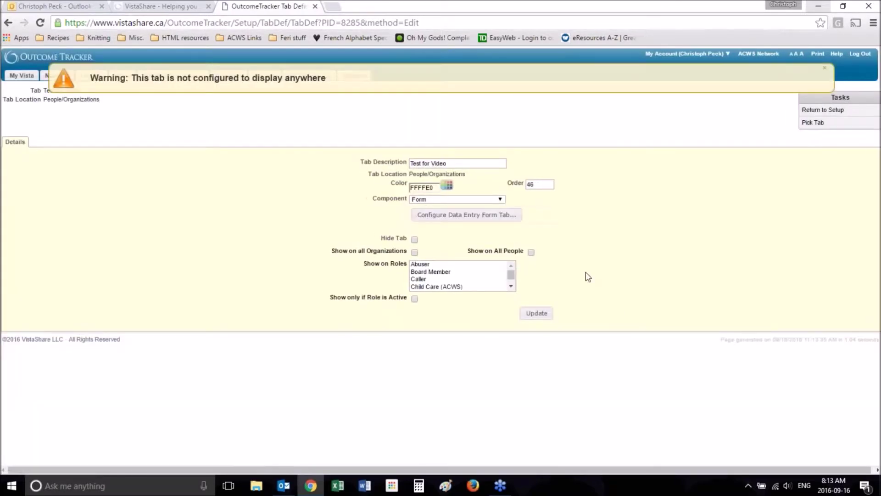
{"action": "left_click", "coordinate": [450, 289]}
{"action": "key", "text": "Down"}
{"action": "key", "text": "Down"}
{"action": "key", "text": "Down"}
{"action": "key", "text": "Down"}
{"action": "key", "text": "Down"}
{"action": "key", "text": "Down"}
{"action": "key", "text": "Down"}
{"action": "key", "text": "Down"}
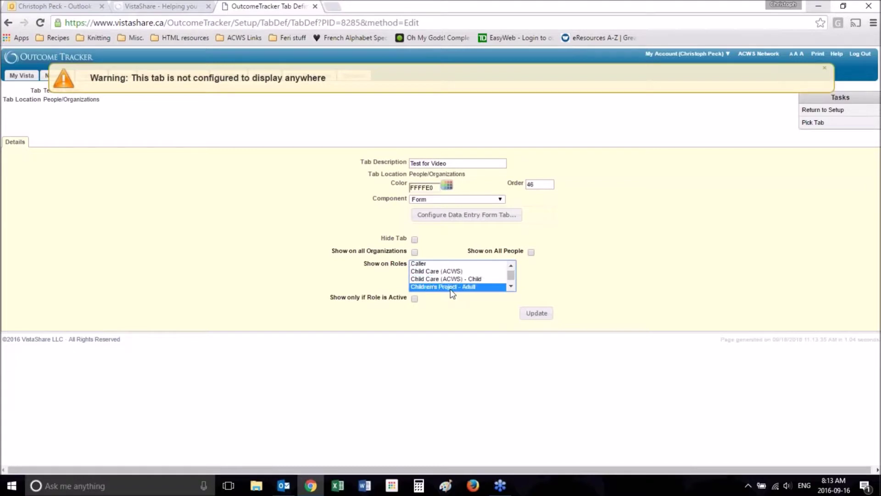
{"action": "key", "text": "Down"}
{"action": "key", "text": "Down"}
{"action": "key", "text": "Down"}
{"action": "key", "text": "Down"}
{"action": "key", "text": "Down"}
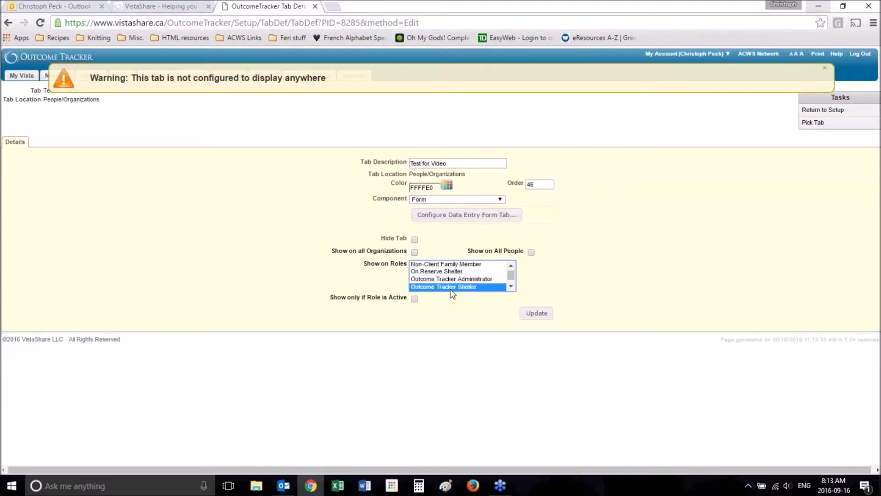
{"action": "key", "text": "Down"}
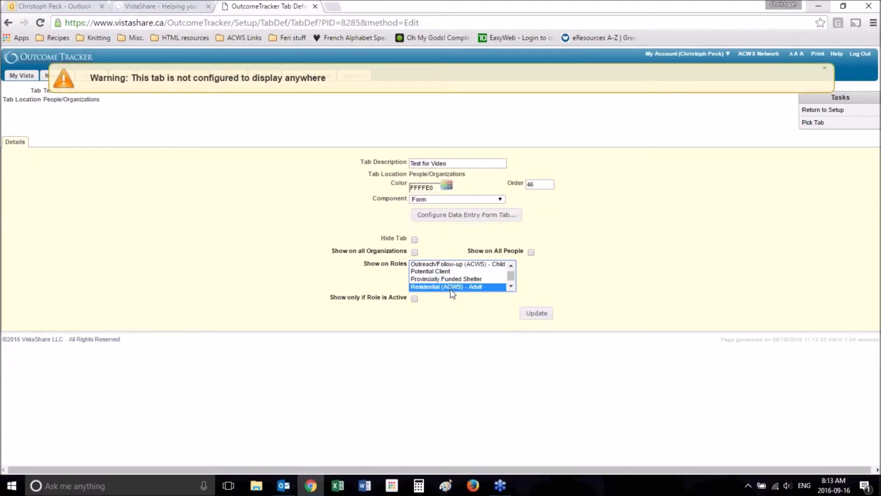
{"action": "key", "text": "Down"}
{"action": "key", "text": "Up"}
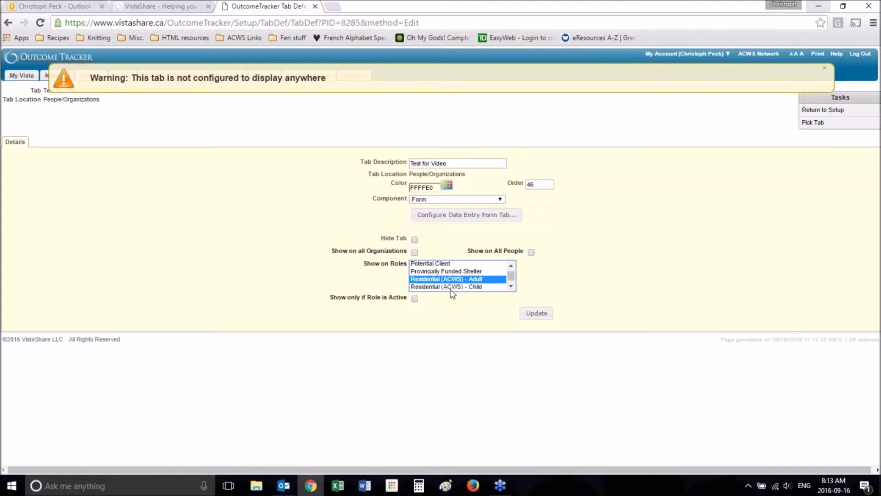
{"action": "left_click", "coordinate": [536, 316]}
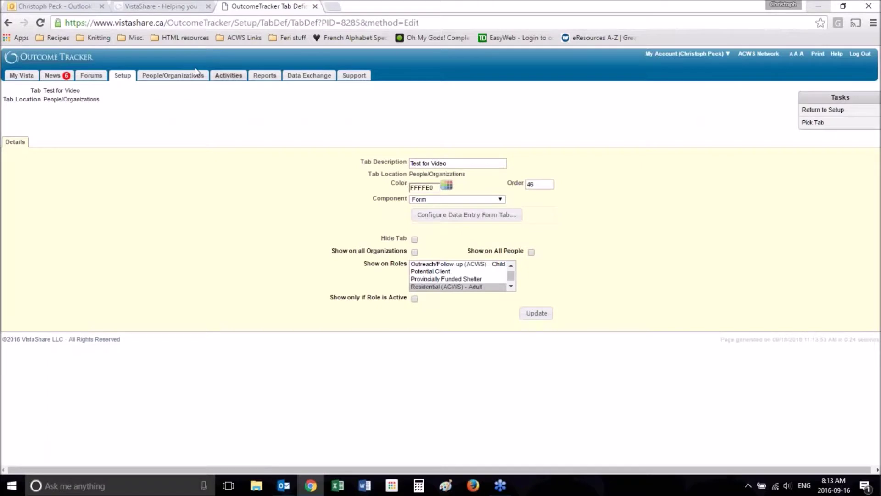
{"action": "left_click", "coordinate": [177, 76]}
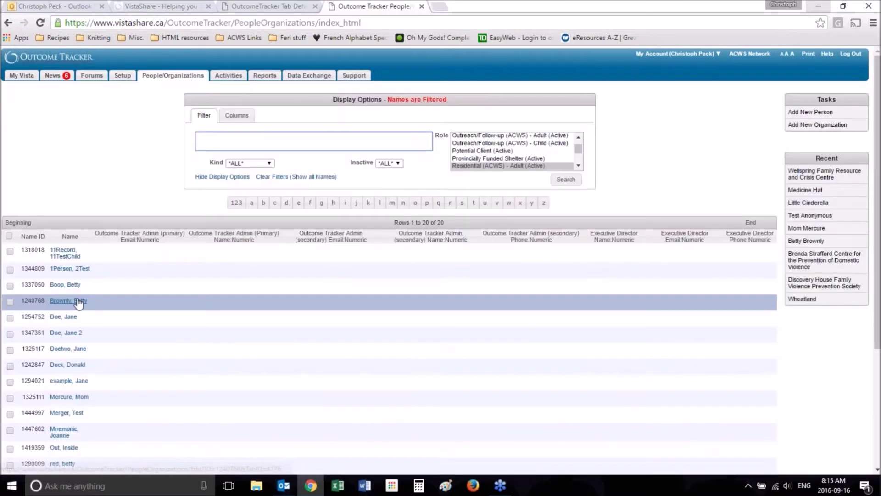
{"action": "left_click", "coordinate": [65, 284]}
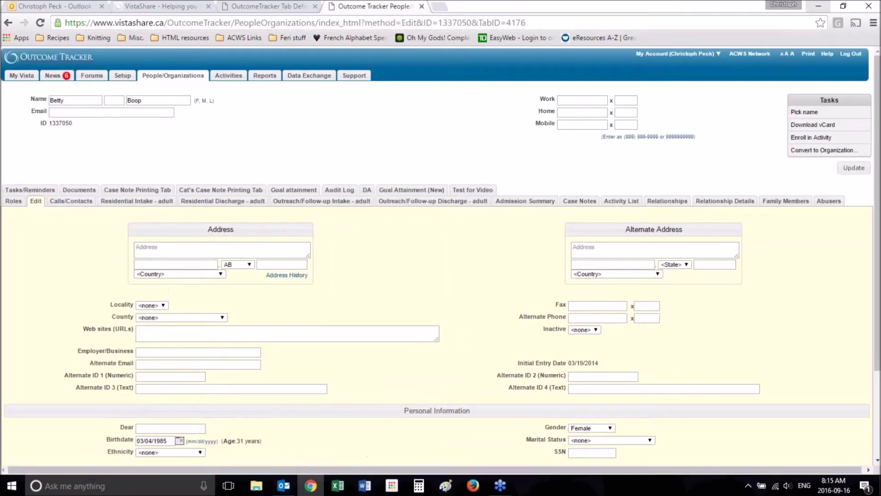
Scroll through the client's Test for Video form, then close the client record
{"action": "left_click", "coordinate": [474, 190]}
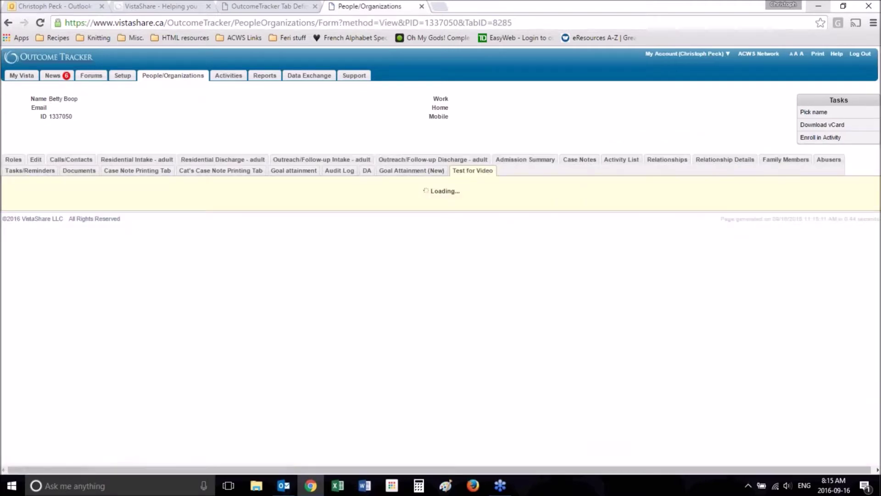
{"action": "scroll", "coordinate": [256, 309], "scroll_direction": "down", "scroll_amount": 5}
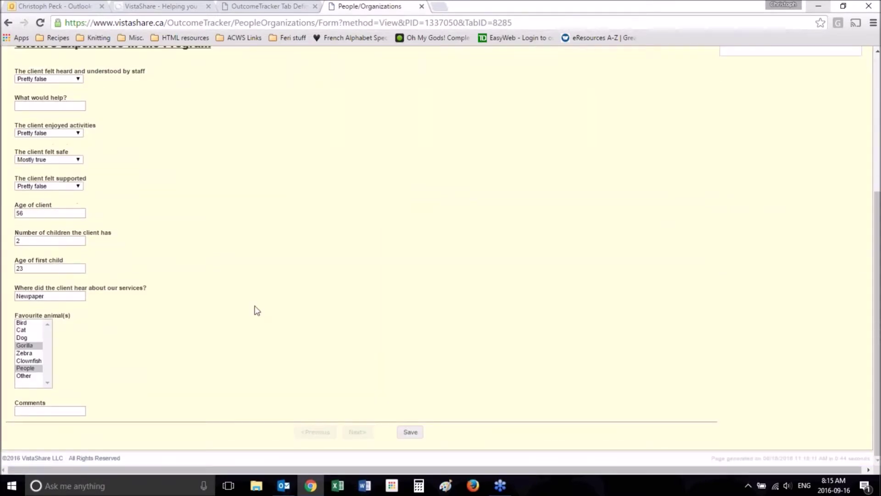
{"action": "scroll", "coordinate": [255, 309], "scroll_direction": "up", "scroll_amount": 5}
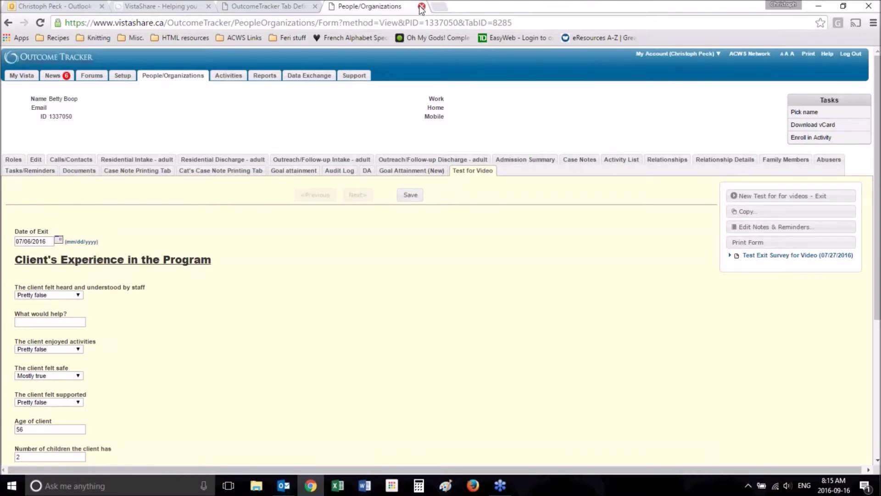
{"action": "left_click", "coordinate": [421, 7]}
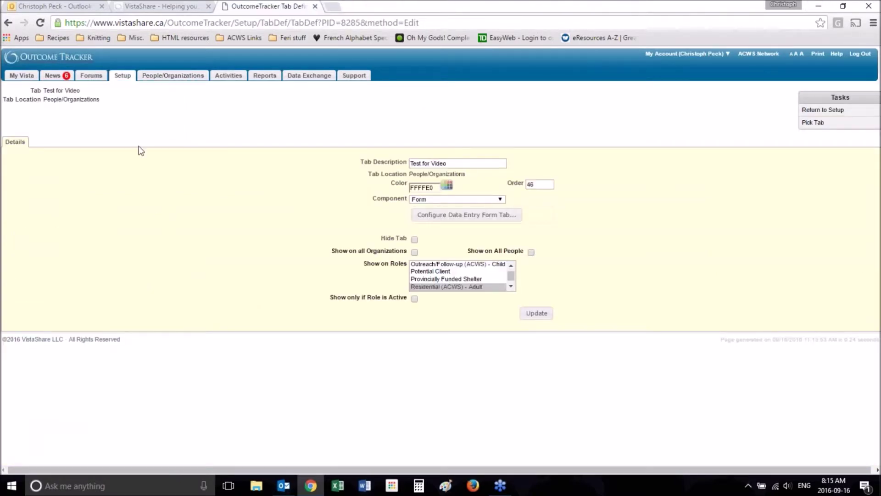
Return to Define Tabs, scroll past the 46 existing tabs, and begin a new tab
{"action": "left_click", "coordinate": [126, 81]}
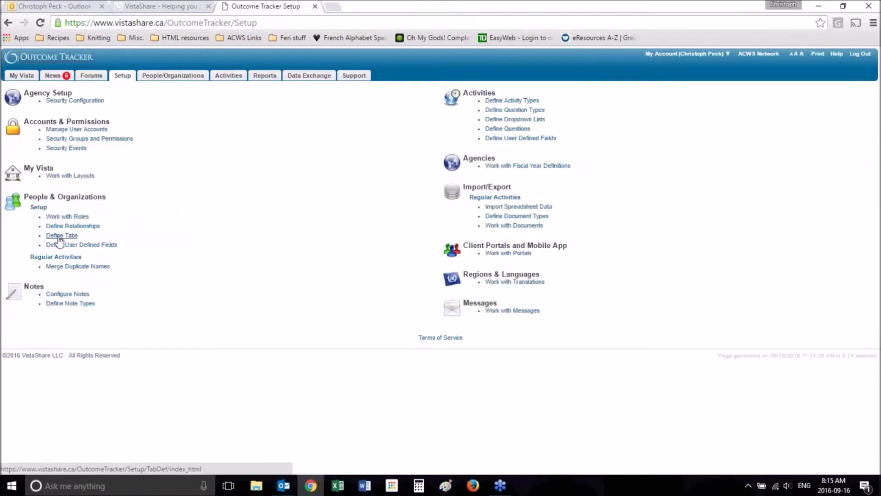
{"action": "left_click", "coordinate": [61, 236]}
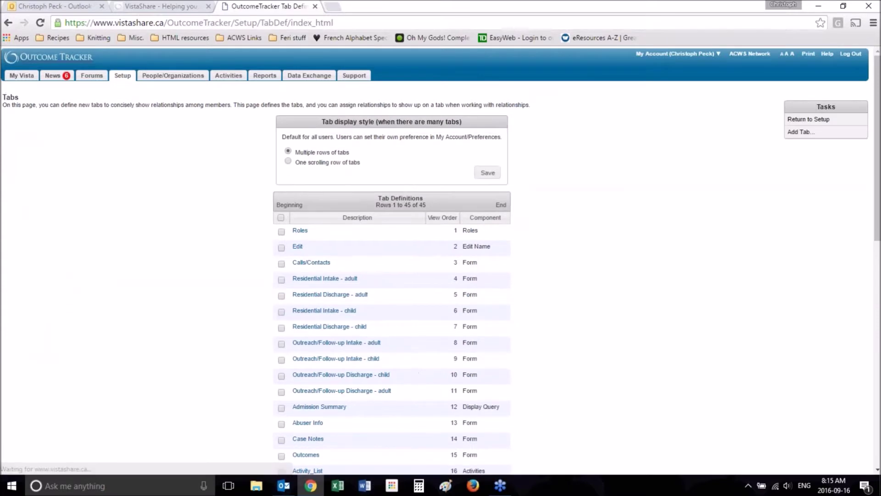
{"action": "scroll", "coordinate": [119, 216], "scroll_direction": "down", "scroll_amount": 8}
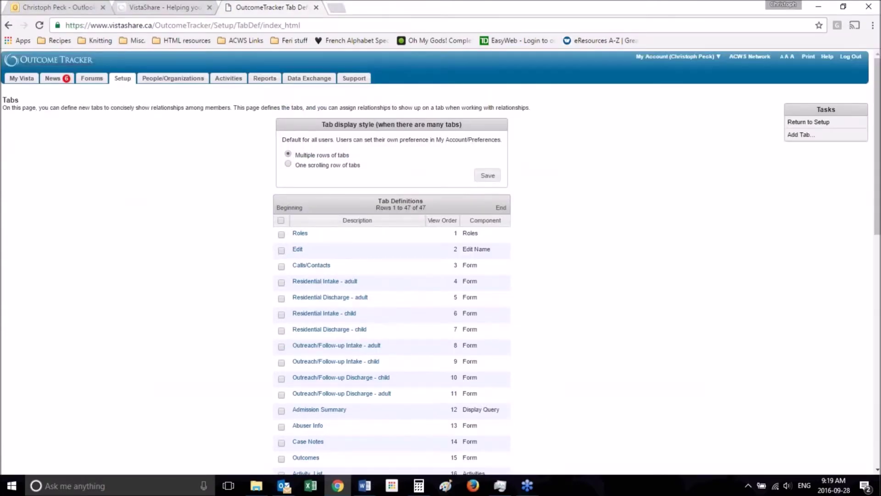
{"action": "scroll", "coordinate": [118, 212], "scroll_direction": "down", "scroll_amount": 3}
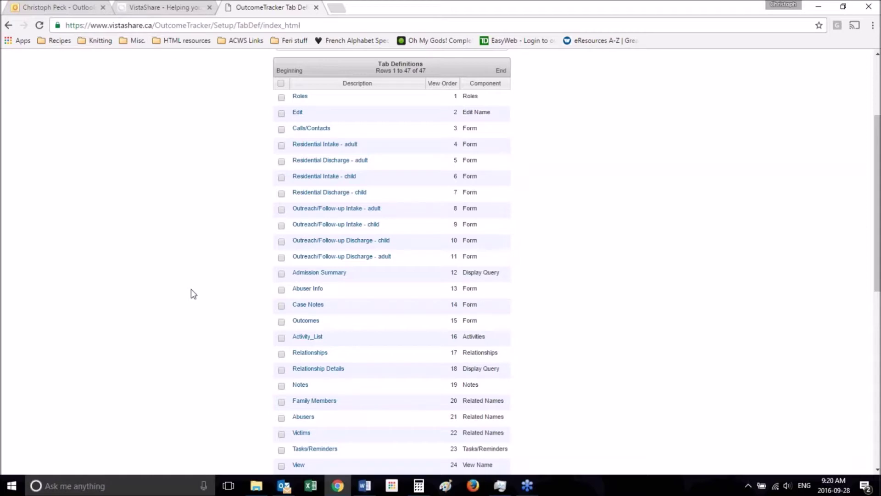
{"action": "scroll", "coordinate": [193, 293], "scroll_direction": "down", "scroll_amount": 2}
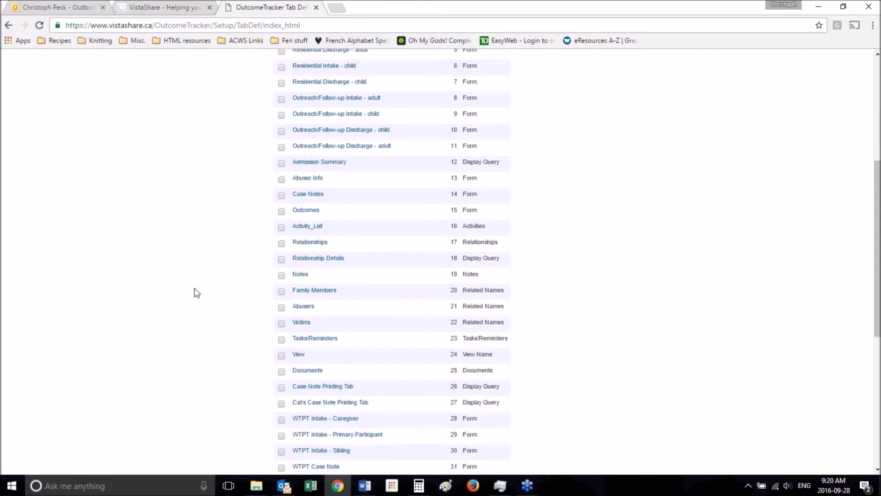
{"action": "scroll", "coordinate": [194, 292], "scroll_direction": "down", "scroll_amount": 6}
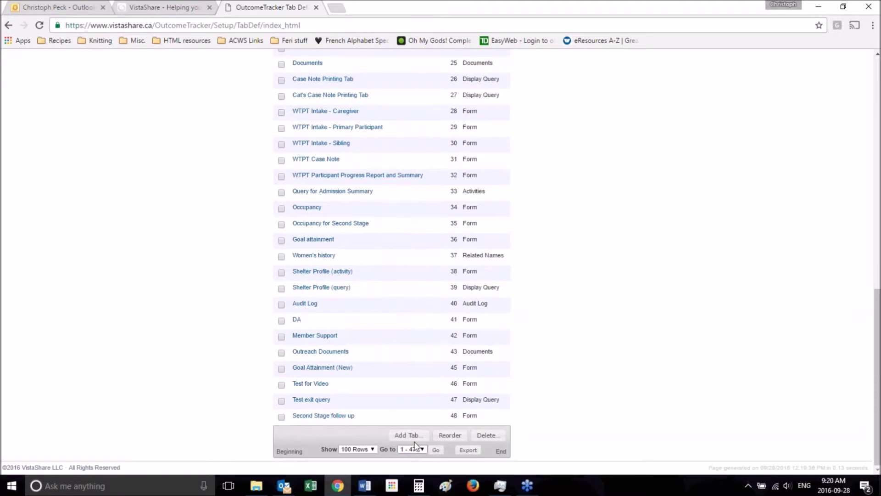
{"action": "left_click", "coordinate": [405, 434]}
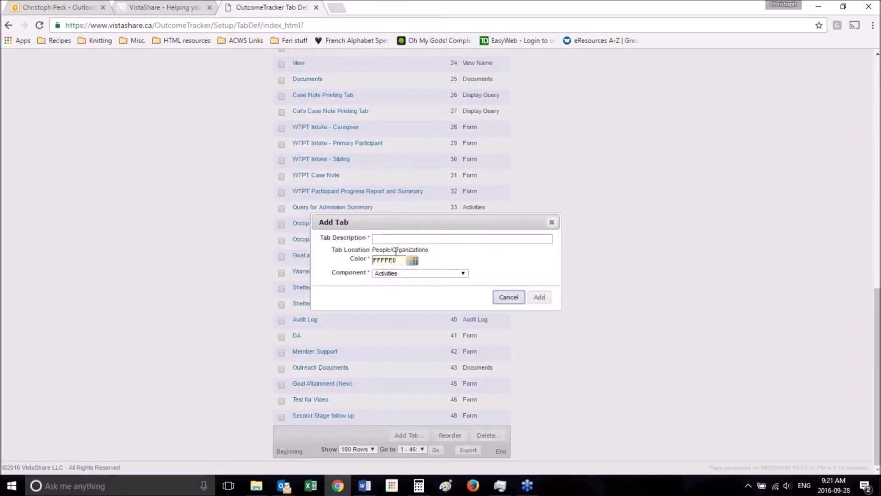
Add a People/Organizations tab 'Test exit query' using the Display Query component
{"action": "left_click", "coordinate": [445, 239]}
{"action": "key", "text": "Down"}
{"action": "key", "text": "Down"}
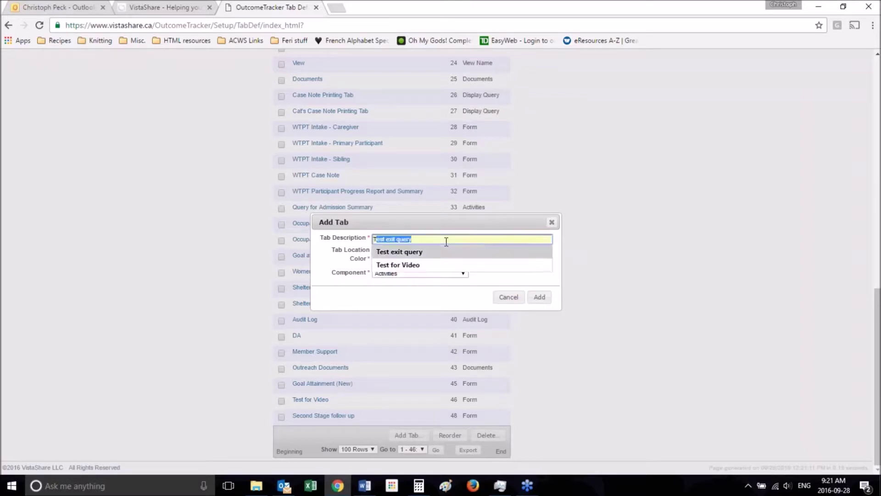
{"action": "key", "text": "Tab"}
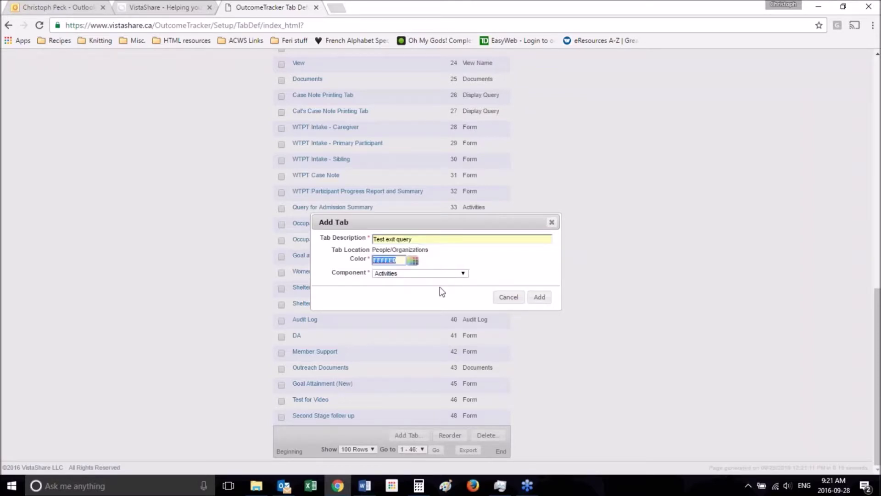
{"action": "left_click", "coordinate": [441, 273]}
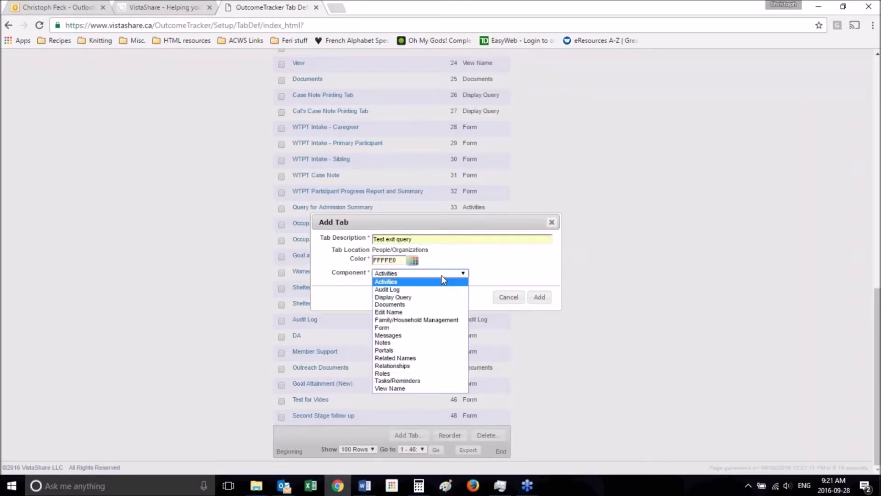
{"action": "left_click", "coordinate": [437, 296]}
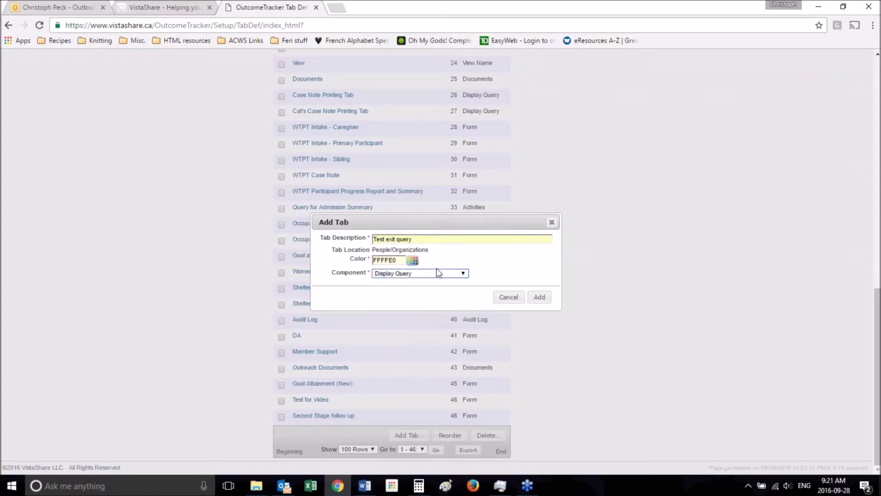
{"action": "left_click", "coordinate": [539, 297]}
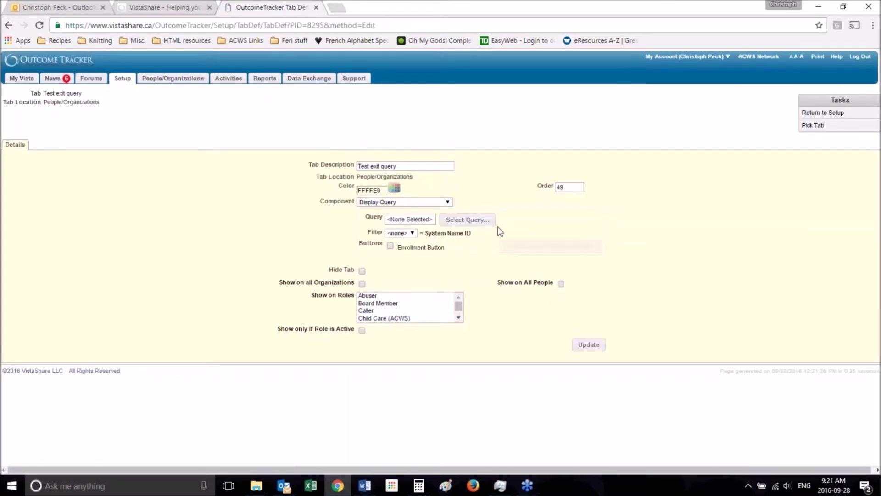
Open the Select Query for Tab dialog for the Test exit query tab
{"action": "left_click_drag", "start_coordinate": [498, 230], "coordinate": [286, 150]}
{"action": "left_click", "coordinate": [285, 149]}
{"action": "left_click", "coordinate": [476, 222]}
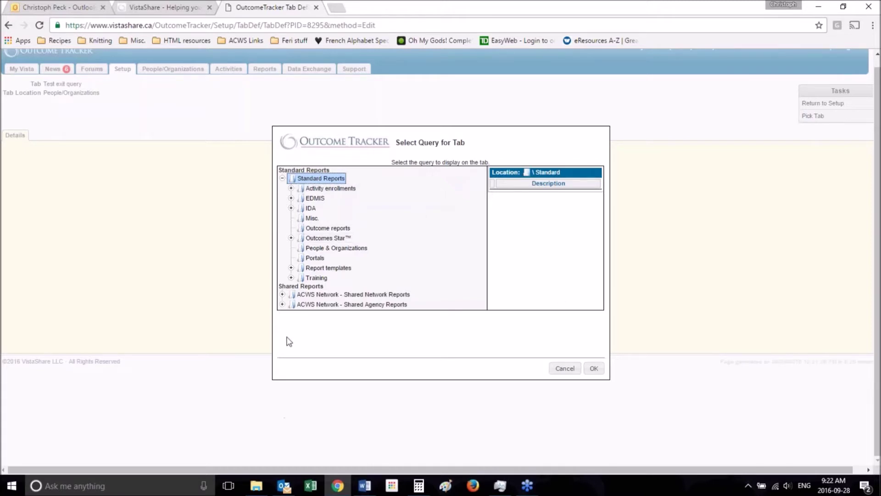
Assign the Test Exit query from ACWS Network - Shared Agency Reports to the tab
{"action": "key", "text": "Escape"}
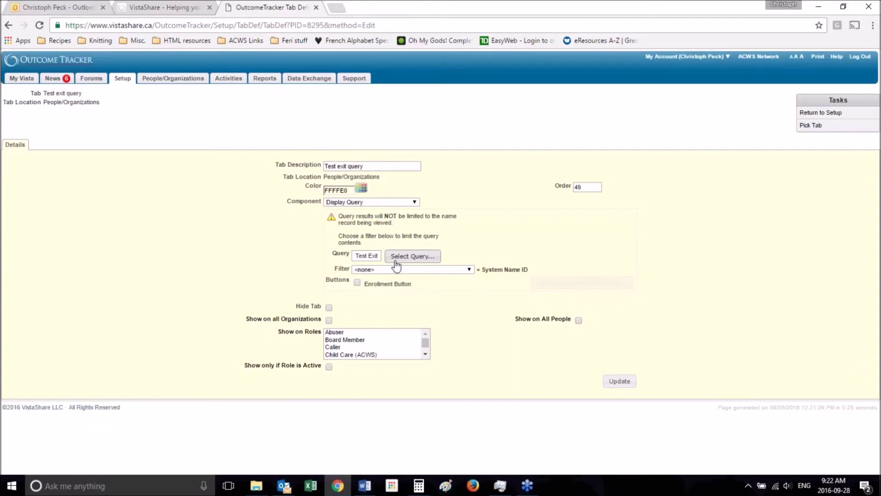
{"action": "left_click", "coordinate": [397, 257]}
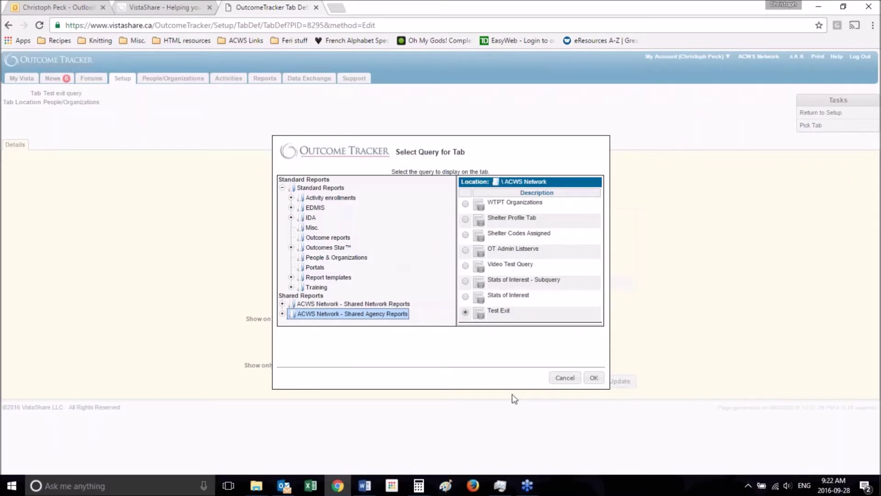
{"action": "left_click", "coordinate": [594, 377]}
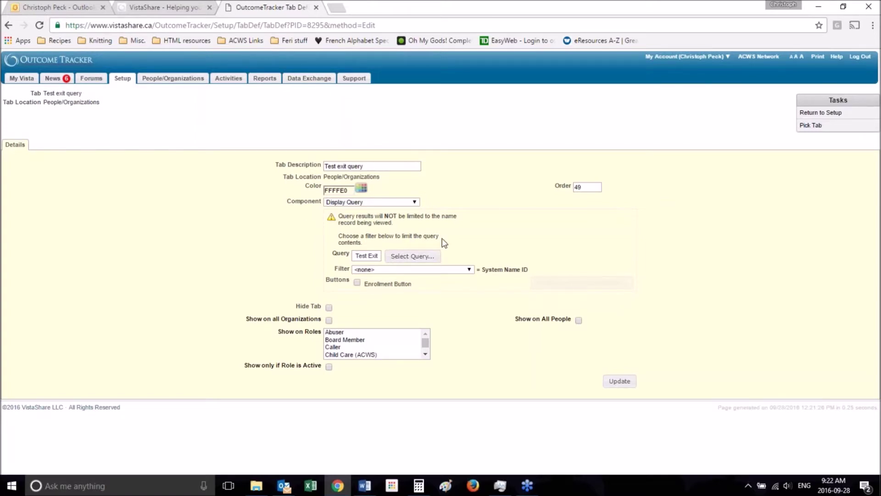
{"action": "left_click", "coordinate": [426, 261]}
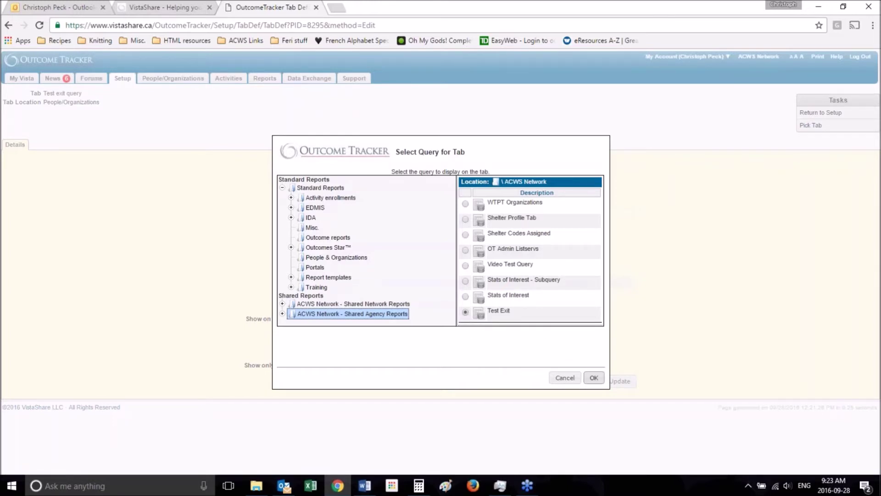
{"action": "left_click", "coordinate": [594, 377]}
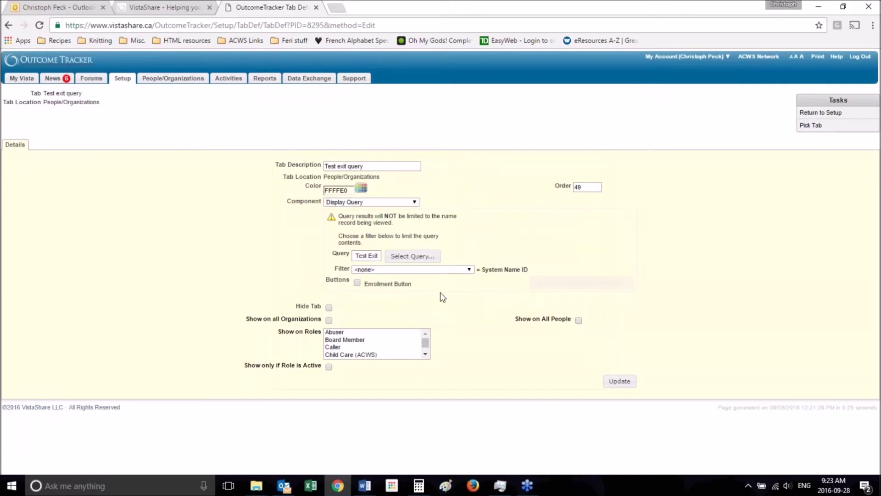
Filter the Test Exit query by System Name ID and save the tab definition
{"action": "left_click", "coordinate": [435, 268]}
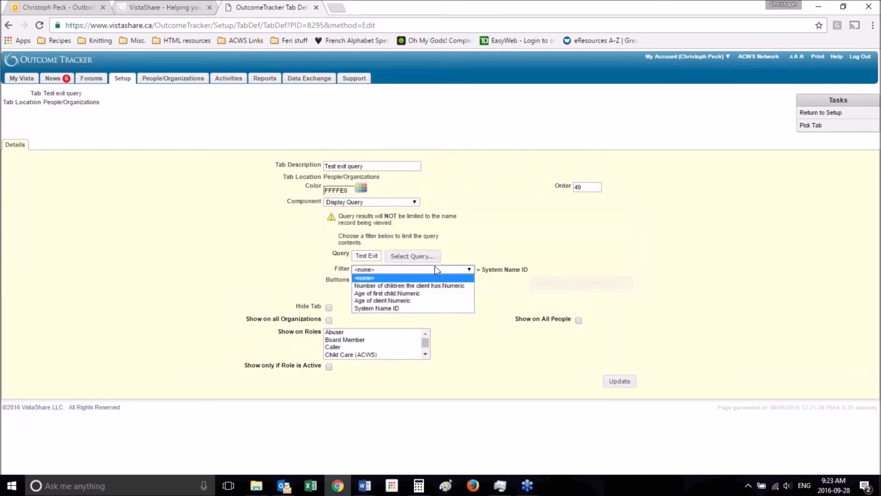
{"action": "left_click", "coordinate": [404, 308]}
{"action": "left_click", "coordinate": [395, 232]}
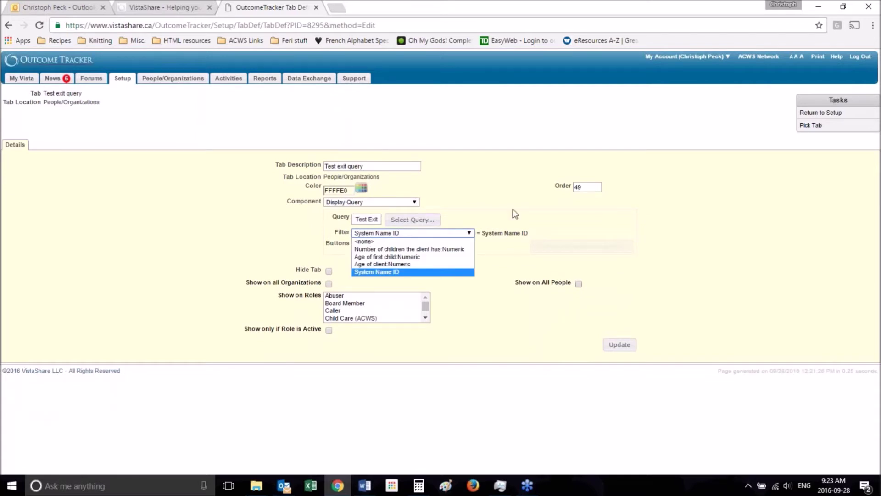
{"action": "left_click", "coordinate": [545, 228]}
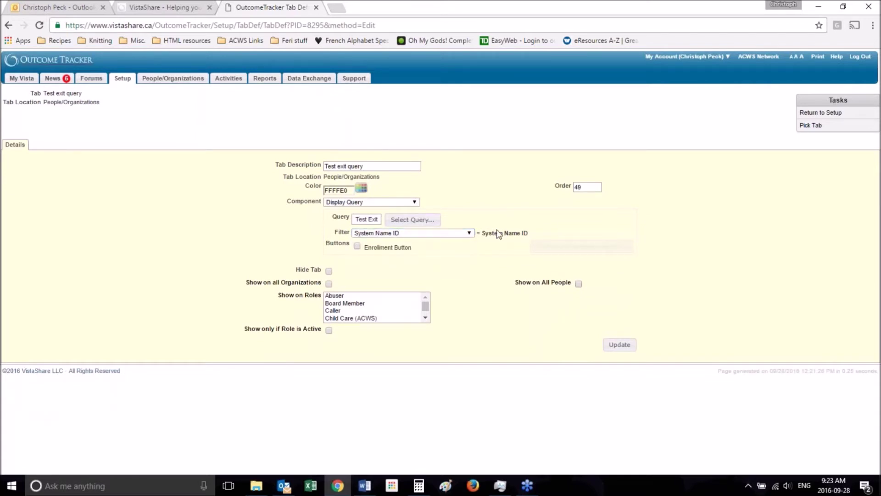
{"action": "left_click", "coordinate": [434, 234]}
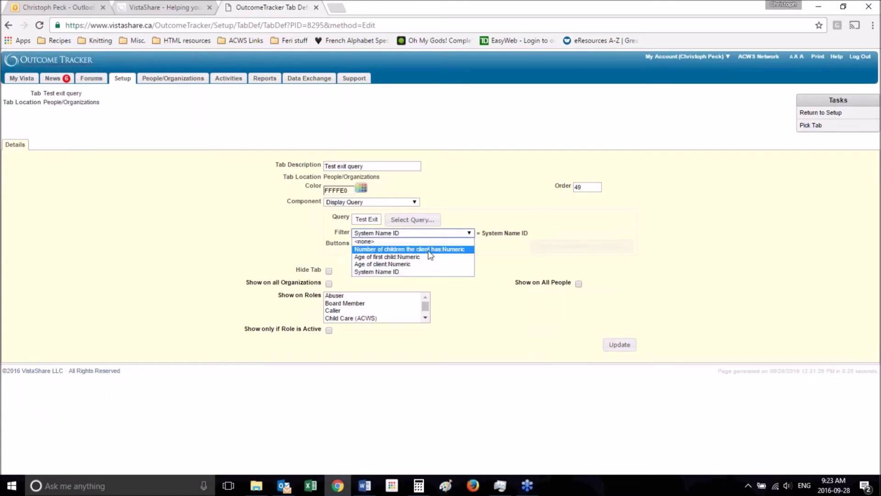
{"action": "left_click", "coordinate": [427, 272]}
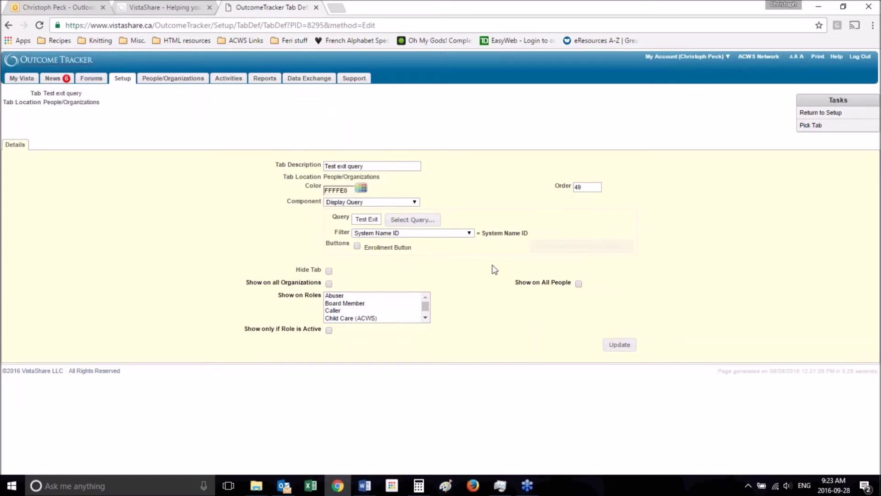
{"action": "left_click", "coordinate": [625, 347]}
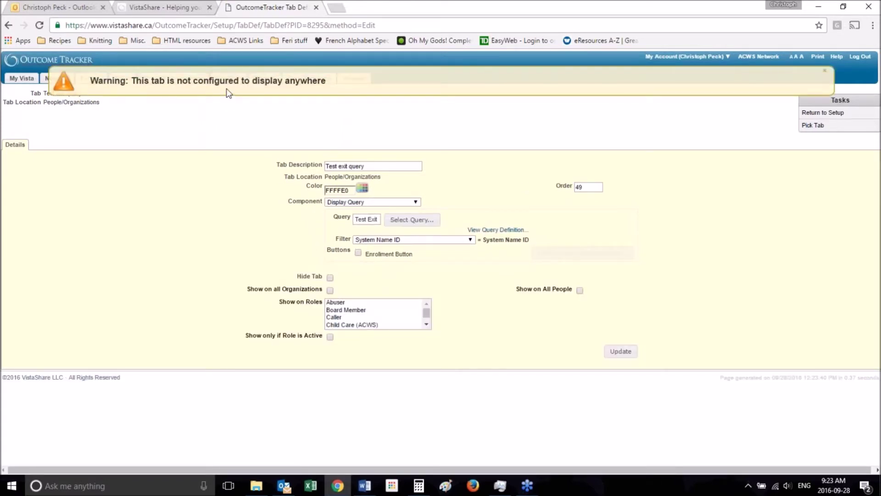
Set the Test exit query tab to show on the Outreach/Follow-up (ACWS) - Adult role and save
{"action": "left_click", "coordinate": [361, 317]}
{"action": "key", "text": "Down"}
{"action": "key", "text": "Down"}
{"action": "key", "text": "Down"}
{"action": "key", "text": "Down"}
{"action": "key", "text": "Down"}
{"action": "key", "text": "Down"}
{"action": "key", "text": "Down"}
{"action": "key", "text": "Down"}
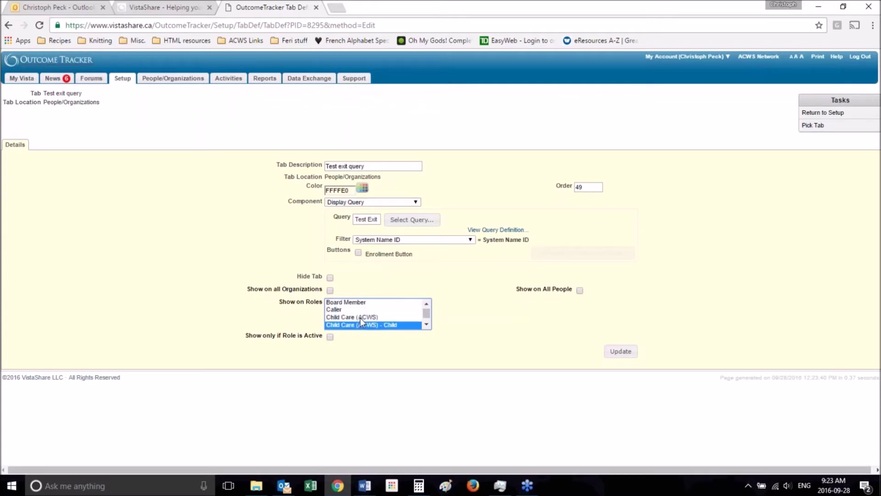
{"action": "key", "text": "Down"}
{"action": "key", "text": "Down"}
{"action": "key", "text": "Down"}
{"action": "key", "text": "Down"}
{"action": "key", "text": "Down"}
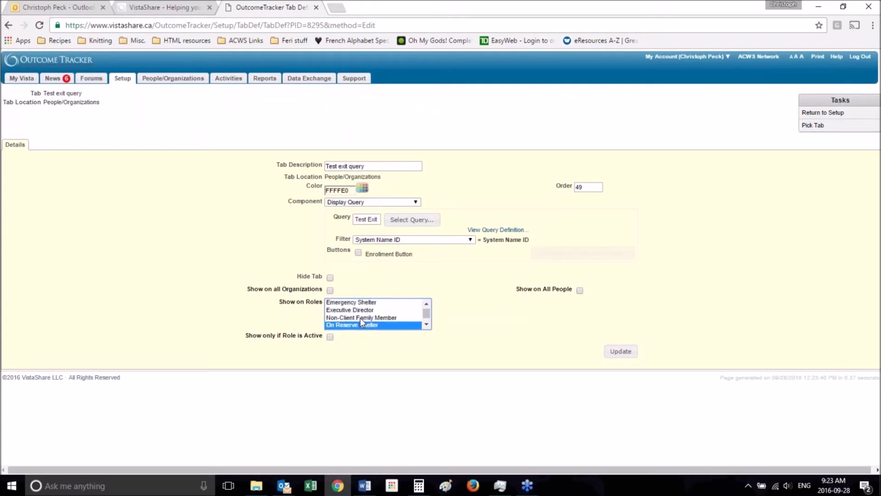
{"action": "key", "text": "Up"}
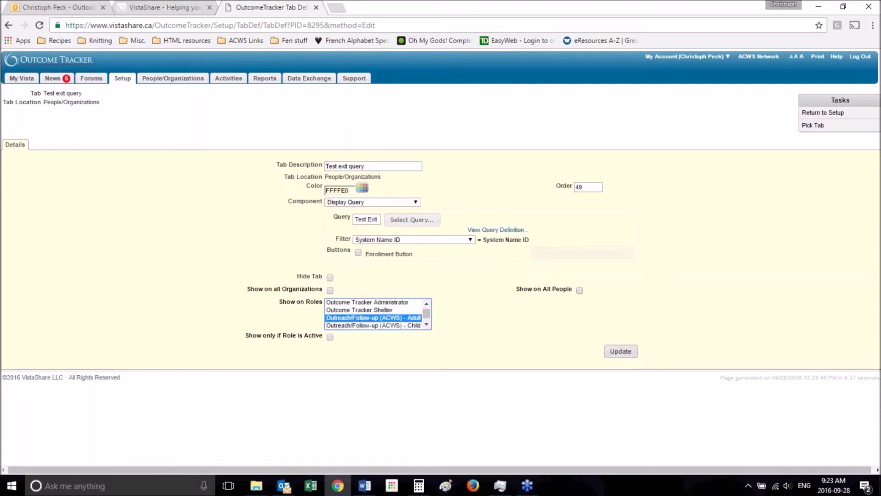
{"action": "left_click", "coordinate": [634, 352]}
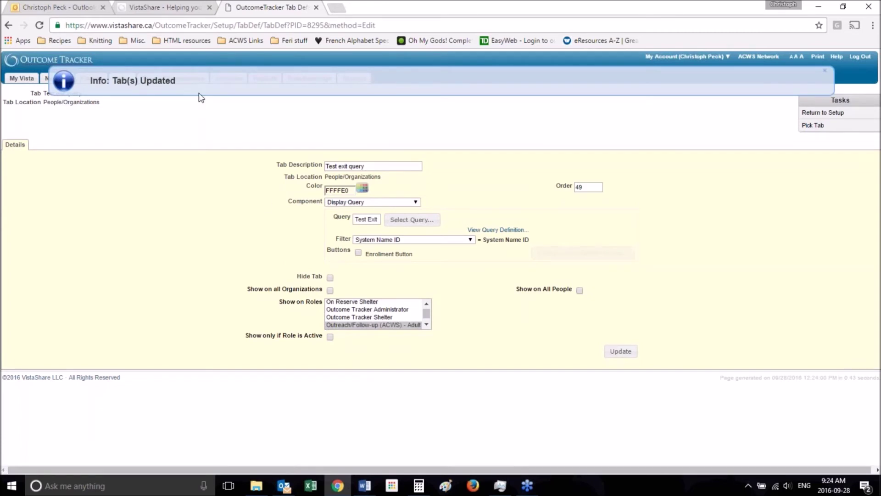
View a client record's Test exit query tab with its single exit-survey row, then return to tab definitions
{"action": "left_click", "coordinate": [175, 79]}
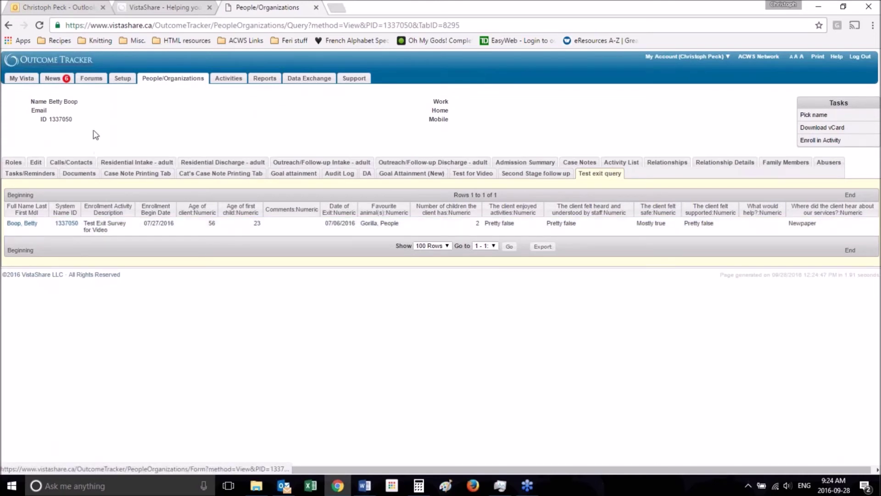
{"action": "left_click_drag", "start_coordinate": [49, 101], "coordinate": [95, 103]}
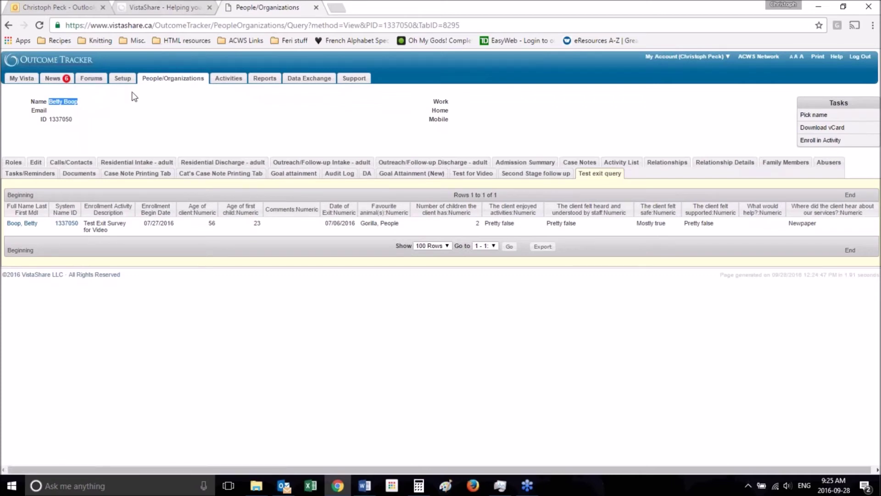
{"action": "left_click", "coordinate": [122, 78]}
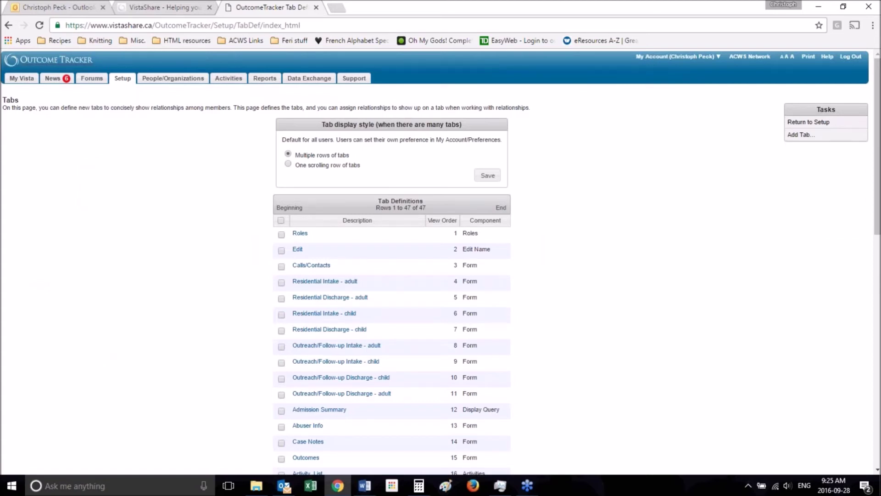
Scroll the Tab Definitions list to the Test exit query row (order 49, Display Query)
{"action": "scroll", "coordinate": [440, 261], "scroll_direction": "down", "scroll_amount": 2}
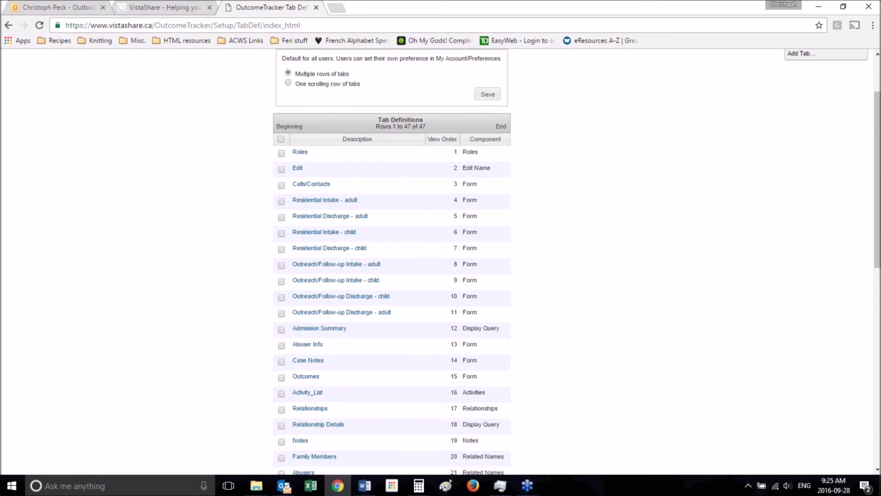
{"action": "scroll", "coordinate": [391, 262], "scroll_direction": "down", "scroll_amount": 2}
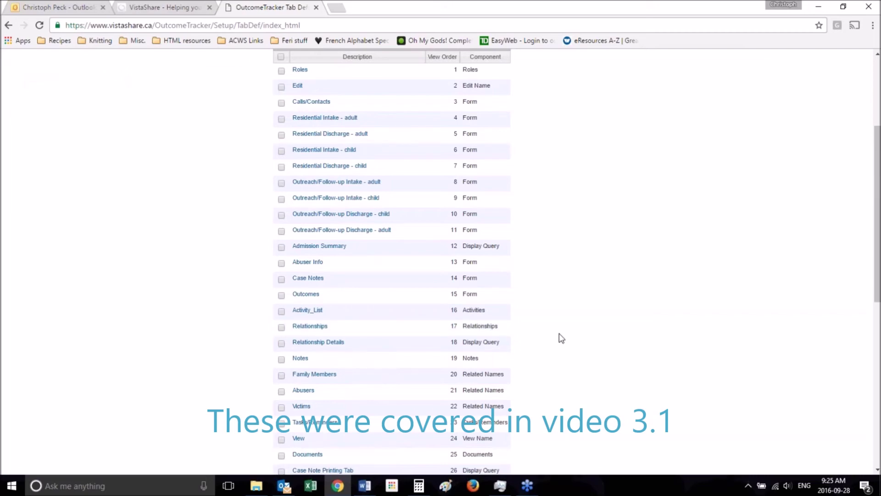
{"action": "scroll", "coordinate": [560, 334], "scroll_direction": "down", "scroll_amount": 7}
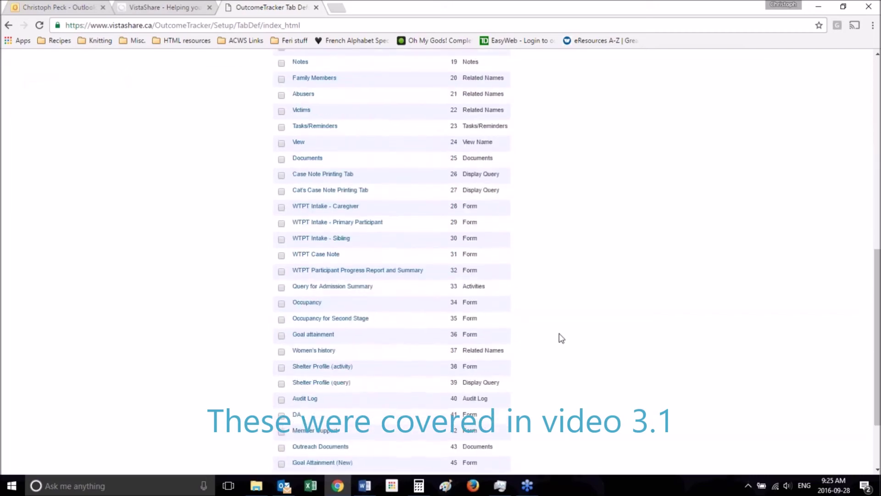
{"action": "scroll", "coordinate": [559, 333], "scroll_direction": "up", "scroll_amount": 9}
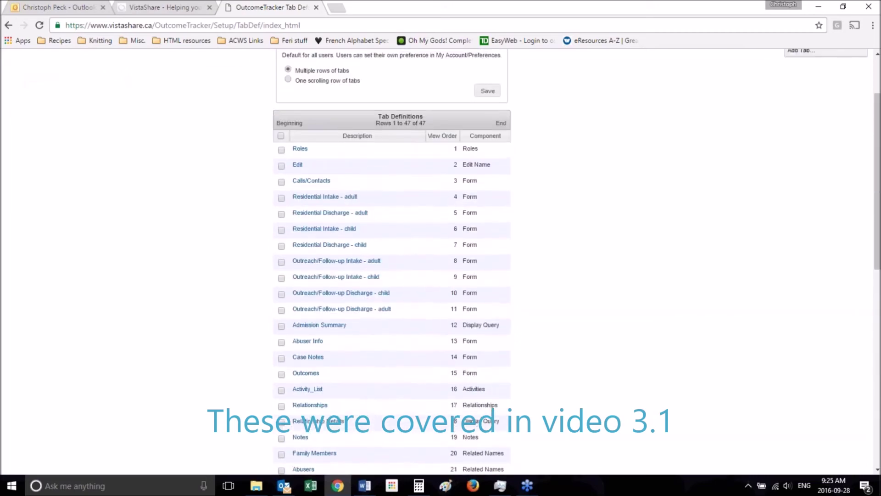
{"action": "scroll", "coordinate": [440, 262], "scroll_direction": "up", "scroll_amount": 2}
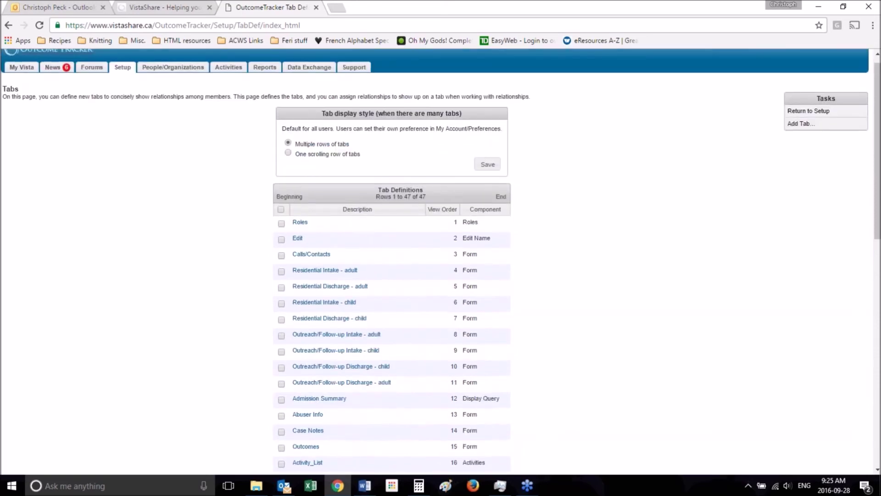
{"action": "scroll", "coordinate": [441, 262], "scroll_direction": "down", "scroll_amount": 5}
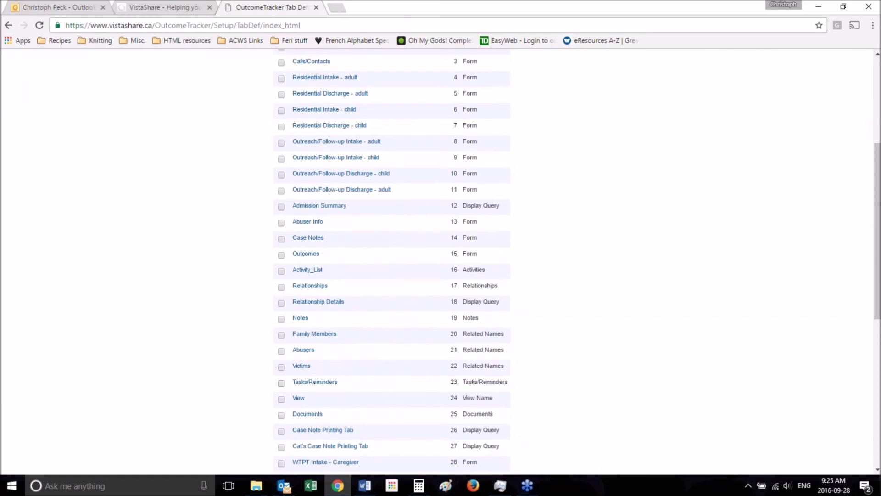
{"action": "scroll", "coordinate": [440, 262], "scroll_direction": "down", "scroll_amount": 8}
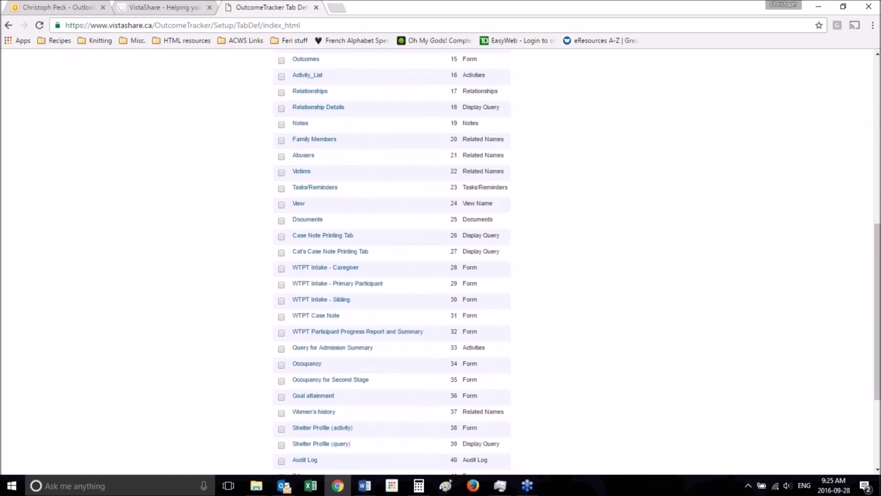
{"action": "scroll", "coordinate": [440, 261], "scroll_direction": "up", "scroll_amount": 11}
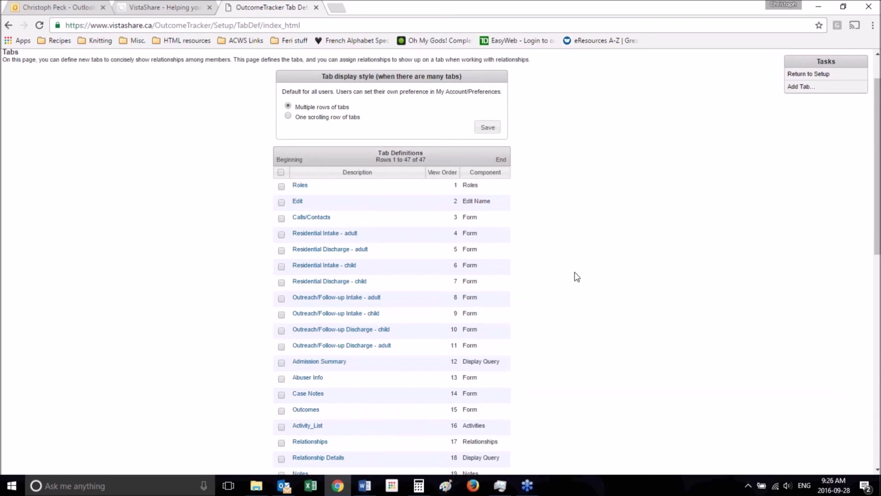
{"action": "scroll", "coordinate": [577, 277], "scroll_direction": "down", "scroll_amount": 2}
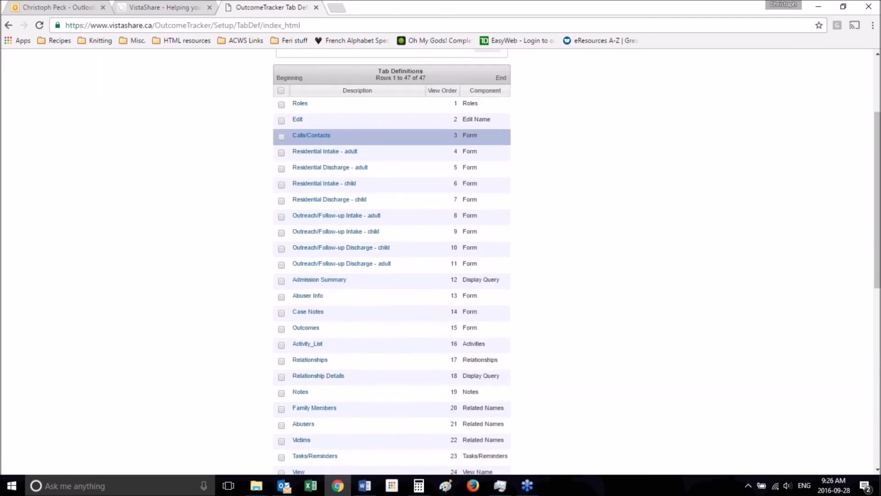
{"action": "scroll", "coordinate": [509, 232], "scroll_direction": "down", "scroll_amount": 6}
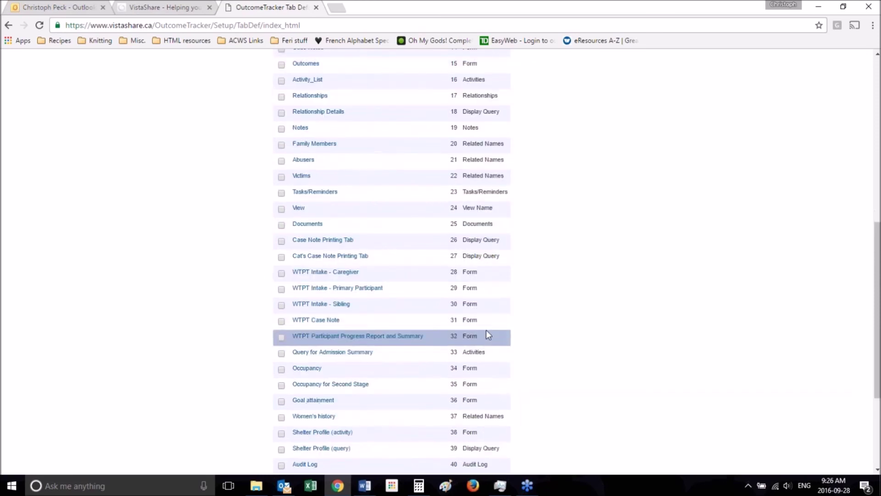
{"action": "scroll", "coordinate": [615, 327], "scroll_direction": "down", "scroll_amount": 2}
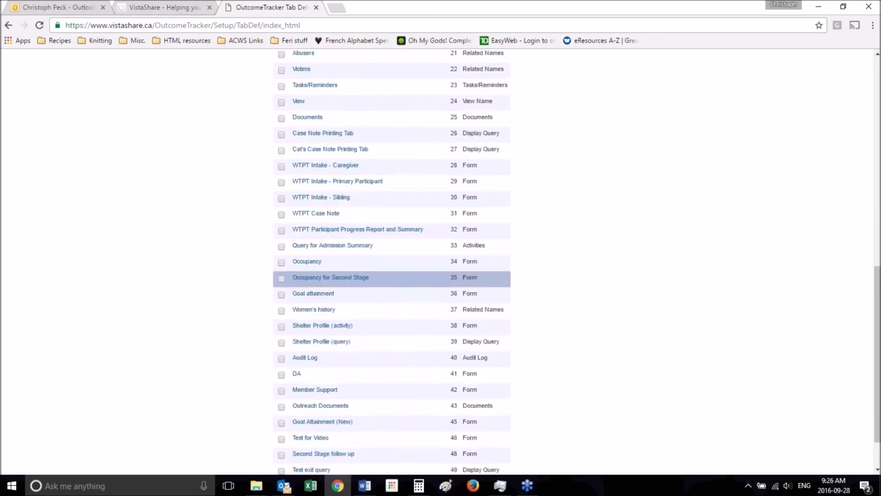
{"action": "scroll", "coordinate": [552, 320], "scroll_direction": "down", "scroll_amount": 1}
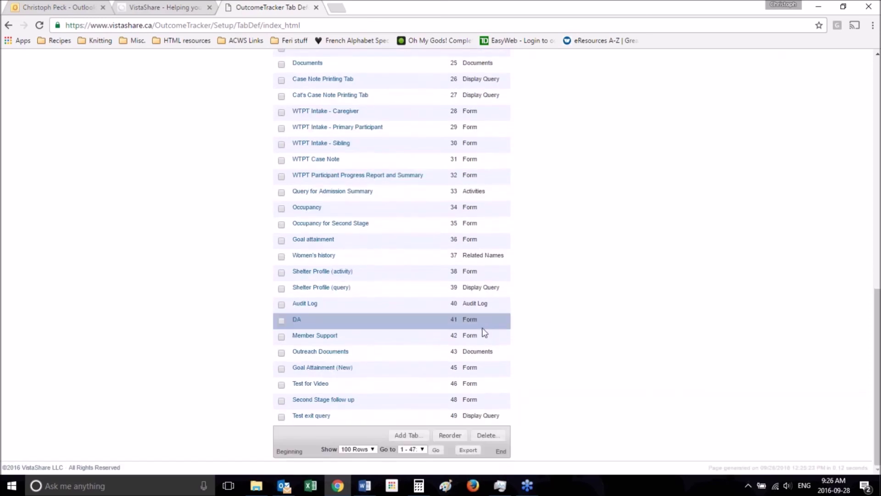
{"action": "scroll", "coordinate": [546, 229], "scroll_direction": "up", "scroll_amount": 10}
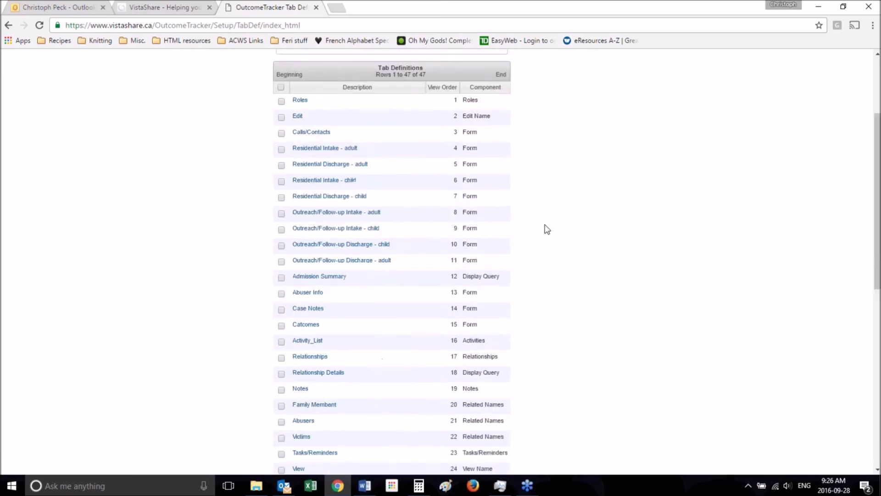